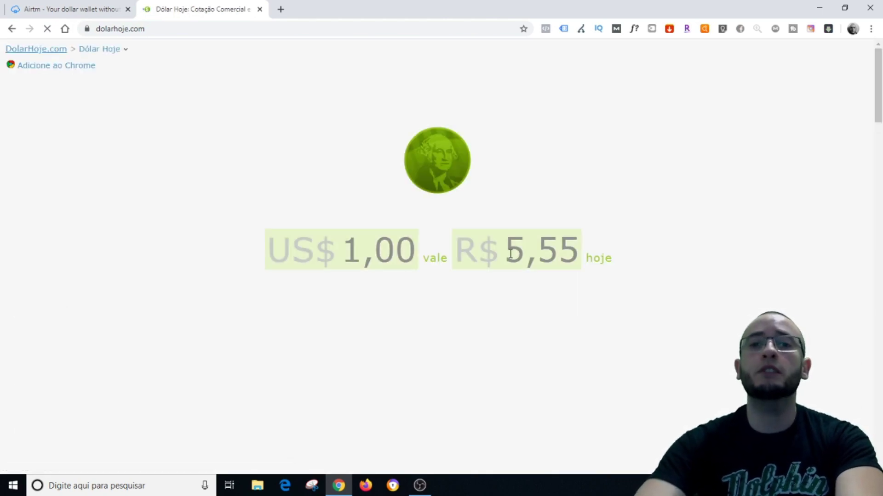
Convert US$10,00 to R$55,50 in Dólar Hoje and go back to Airtm's Add funds page
double_click(351, 257)
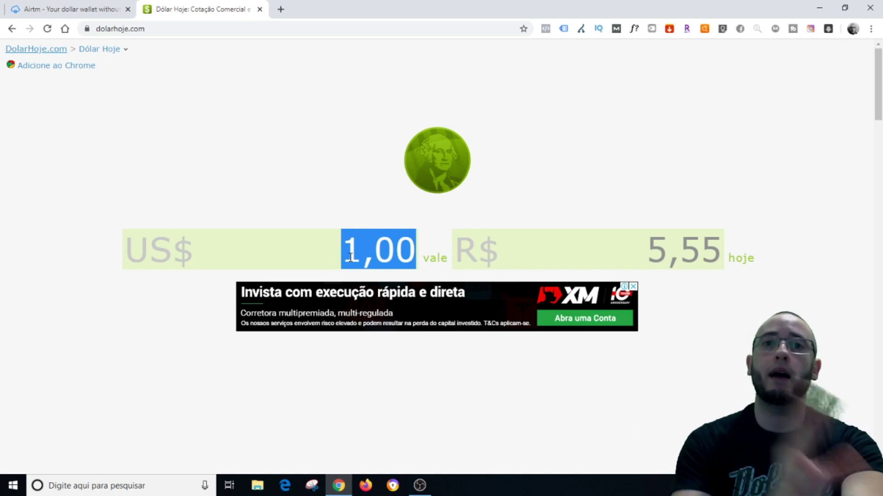
type("5")
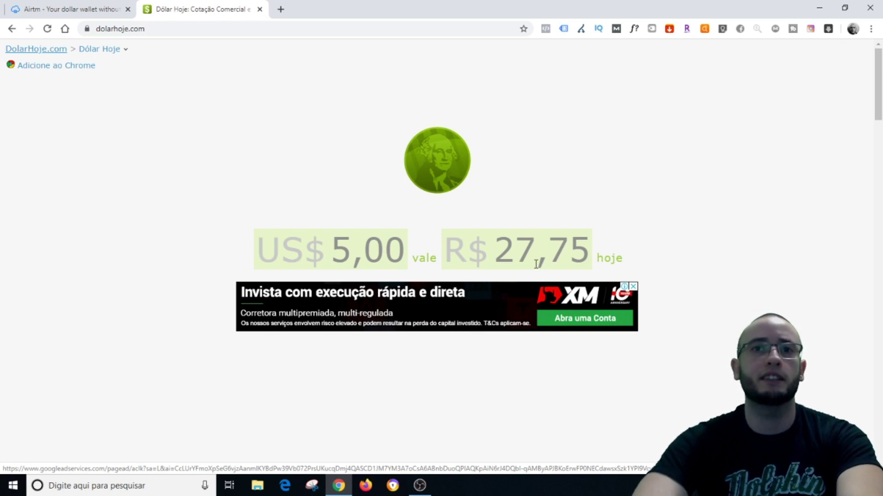
left_click(344, 257)
type("1")
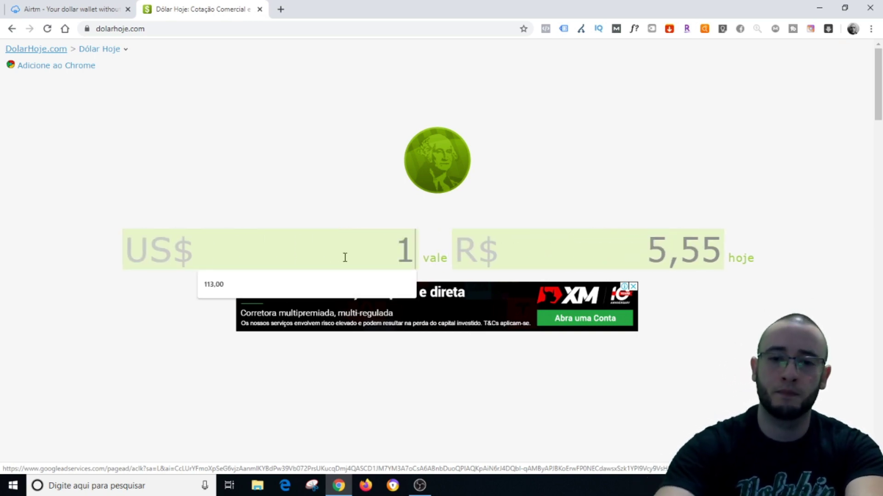
type("0")
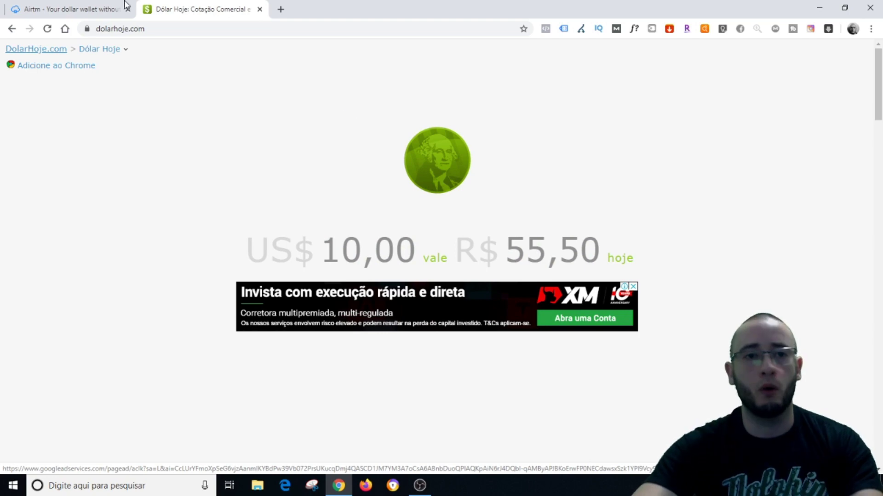
left_click(89, 6)
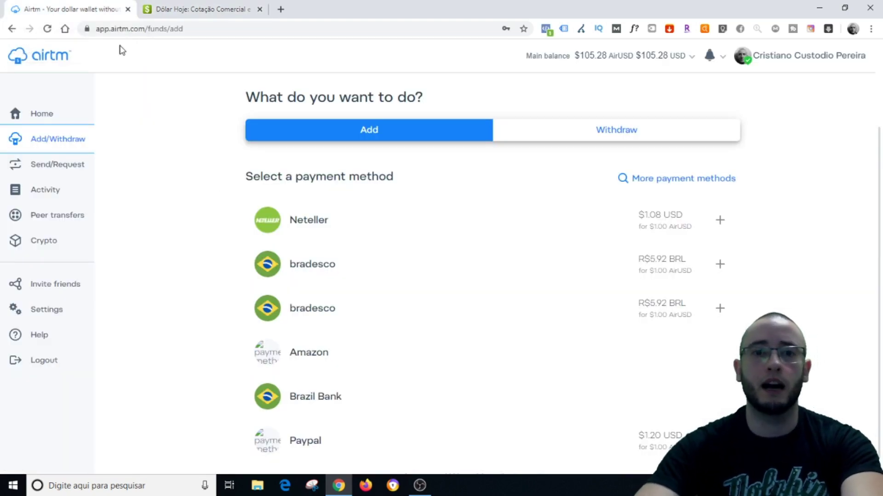
Choose Bradesco and set Funds to receive to $10.00 AirUSD (R$61.43), then check Dólar Hoje
left_click(322, 269)
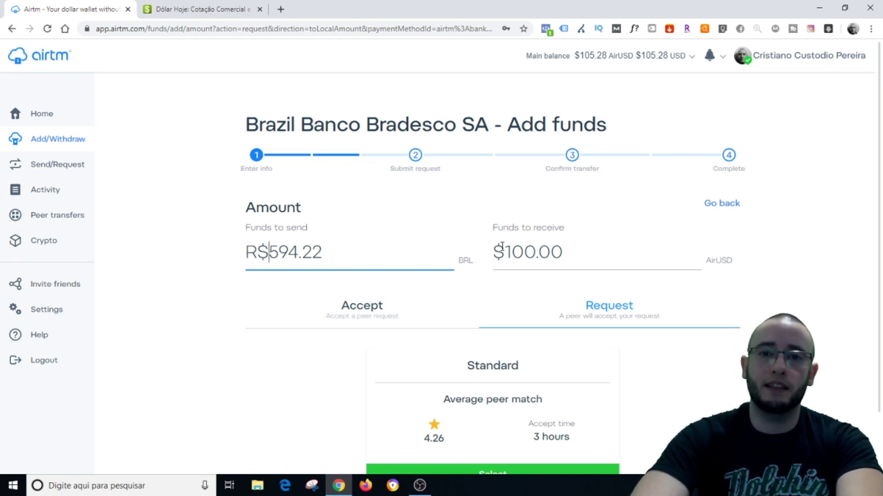
left_click(531, 254)
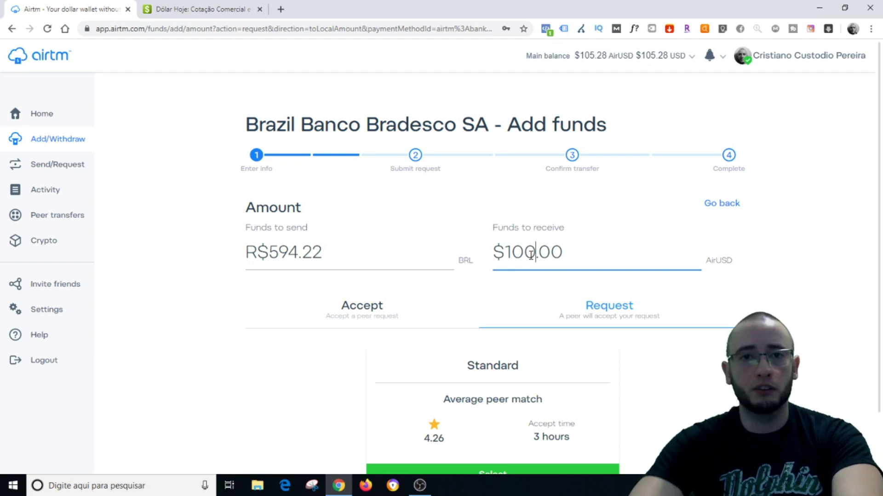
left_click_drag(586, 250, 479, 258)
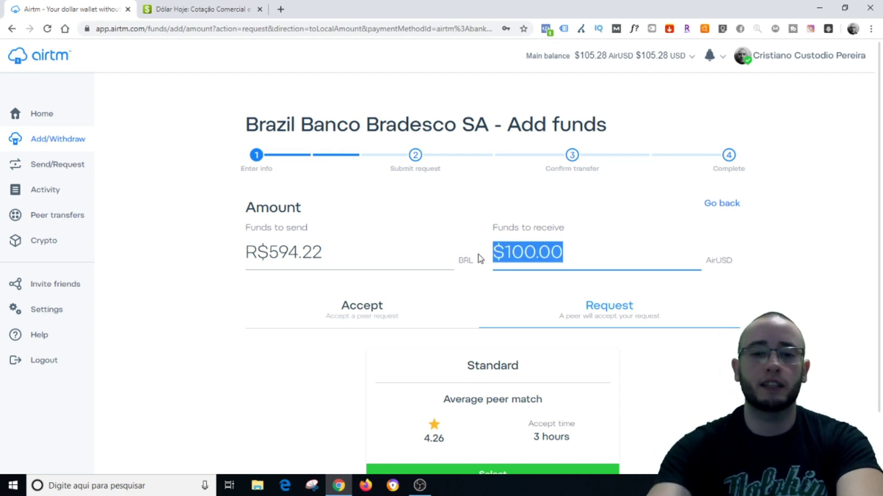
type("10")
left_click(230, 306)
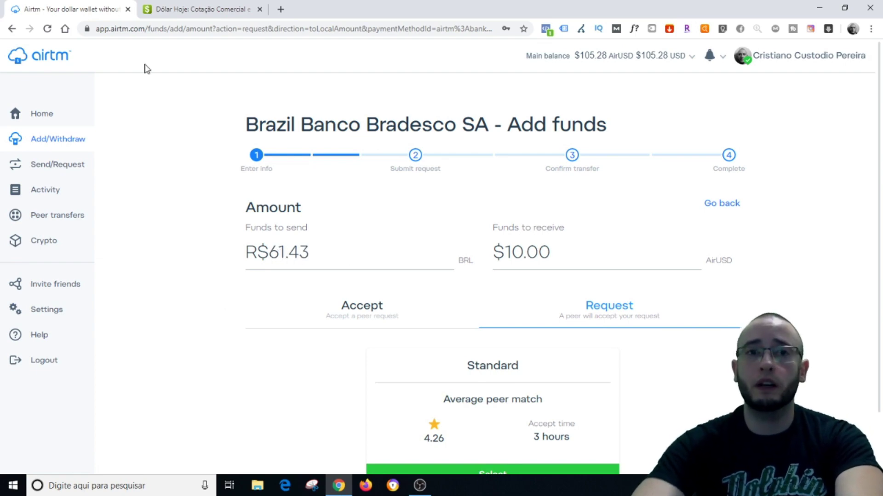
left_click(175, 13)
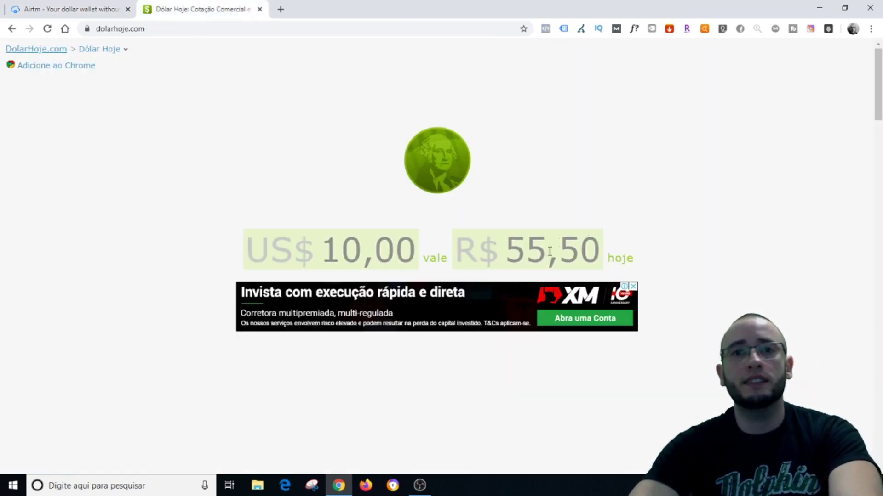
Compare Dólar Hoje's R$55,50 with Airtm's R$61.43 and return to the Bradesco form
left_click(40, 6)
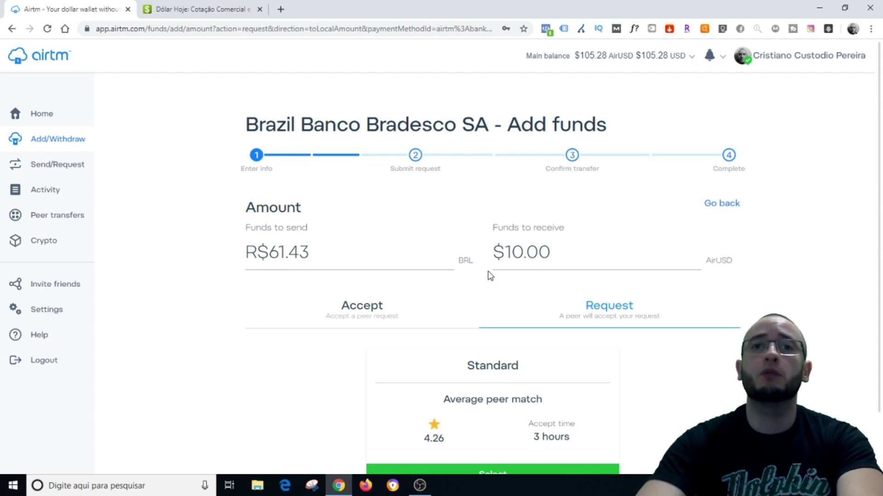
Review the R$61.43 send amount and $10.00 receive amount on the Bradesco request
scroll(489, 275, "down", 1)
scroll(469, 276, "down", 1)
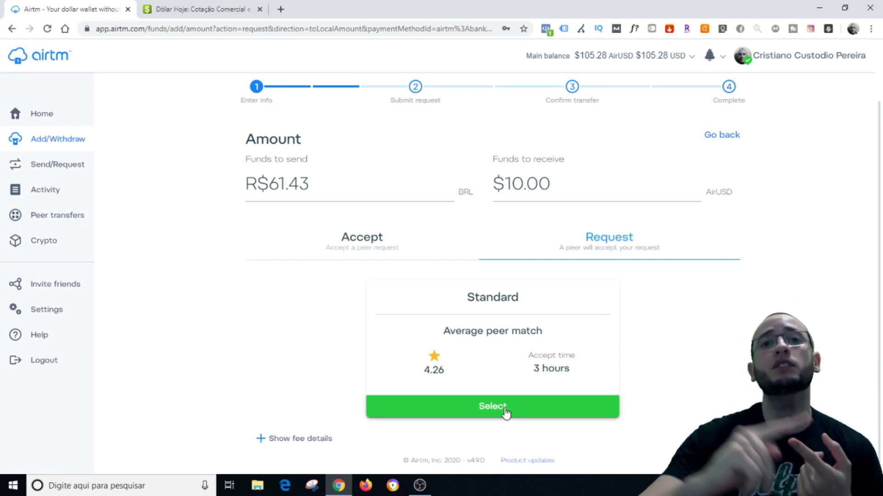
left_click(324, 186)
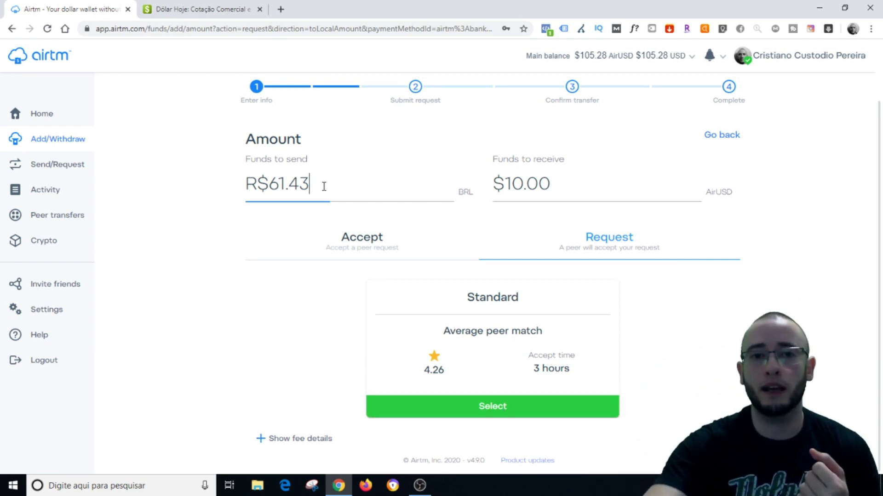
left_click_drag(323, 187, 256, 185)
left_click(550, 184)
left_click_drag(551, 184, 509, 185)
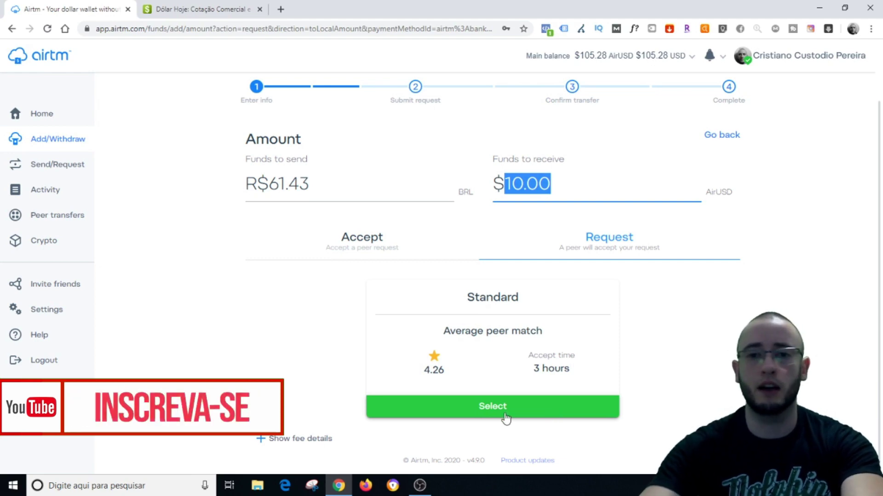
left_click(566, 190)
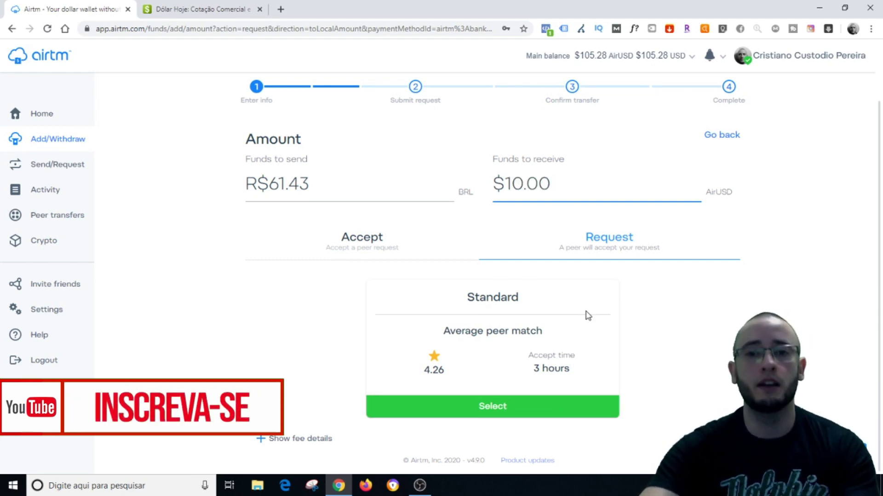
Select the Standard peer request offer for the $10.00 deposit
scroll(593, 315, "up", 1)
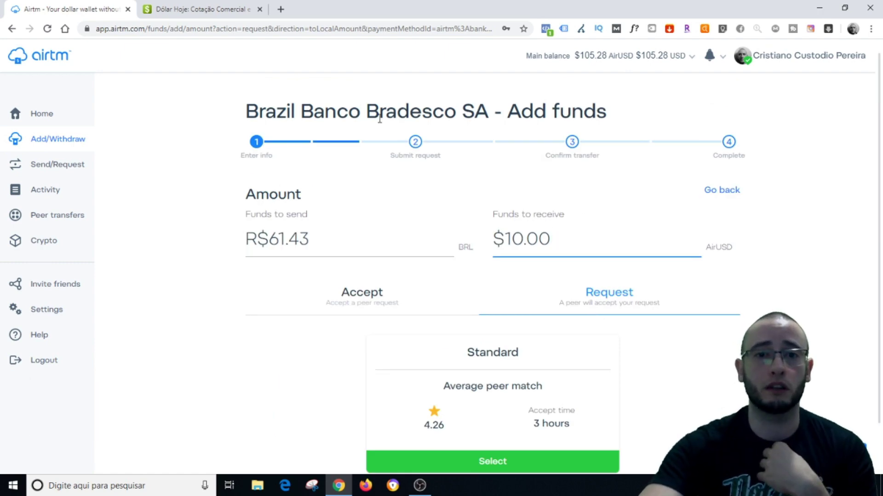
left_click_drag(377, 115, 461, 112)
left_click(468, 112)
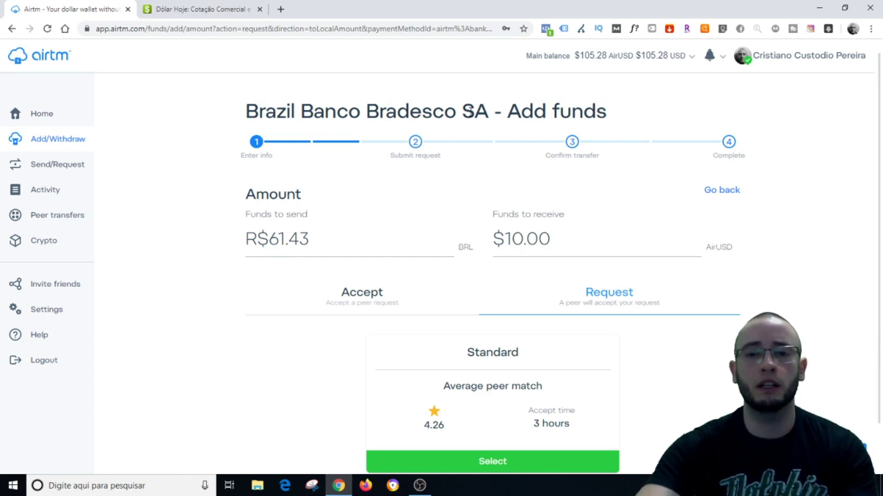
scroll(473, 183, "down", 1)
left_click(531, 410)
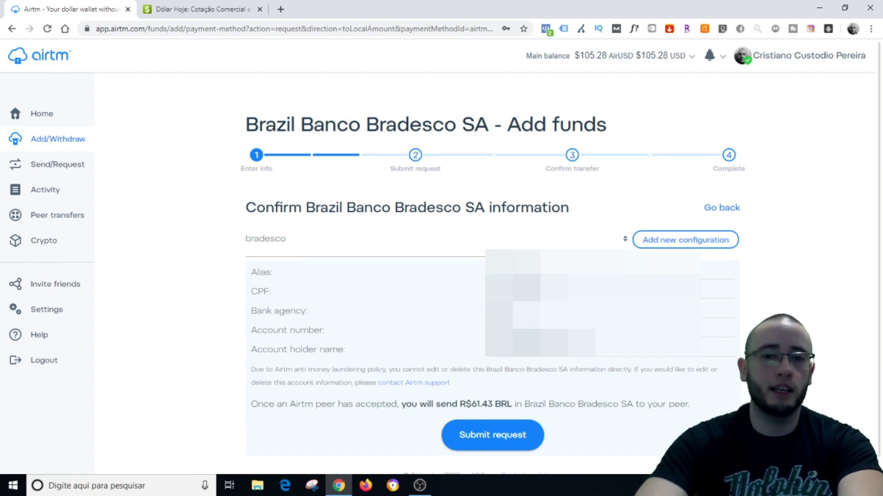
Review the Bradesco bank details and submit the R$61.43 add-funds request
scroll(508, 360, "down", 1)
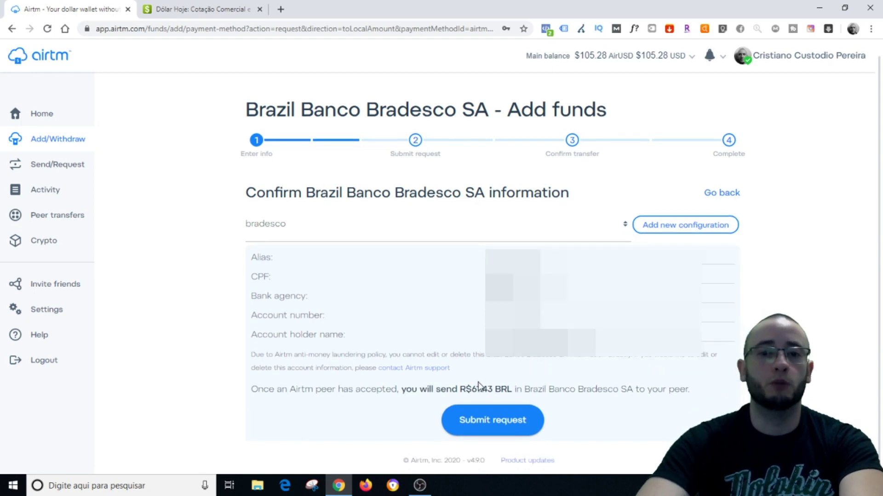
left_click_drag(471, 389, 513, 389)
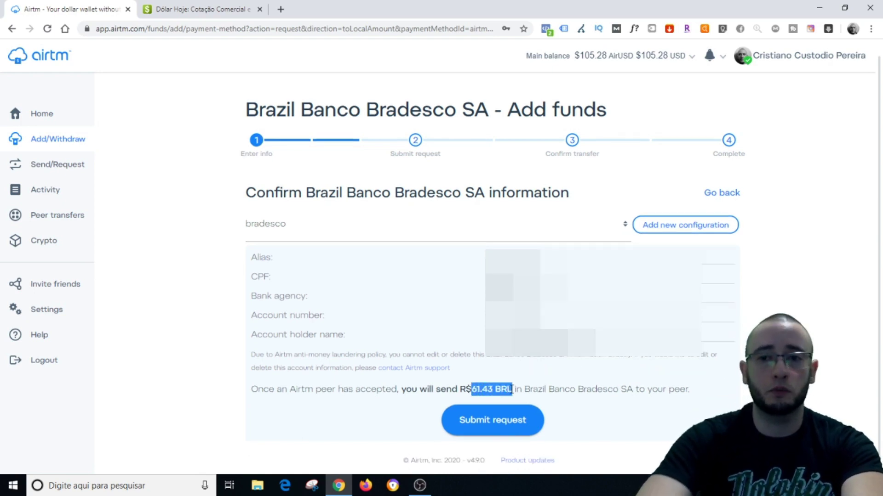
left_click(585, 370)
left_click(499, 420)
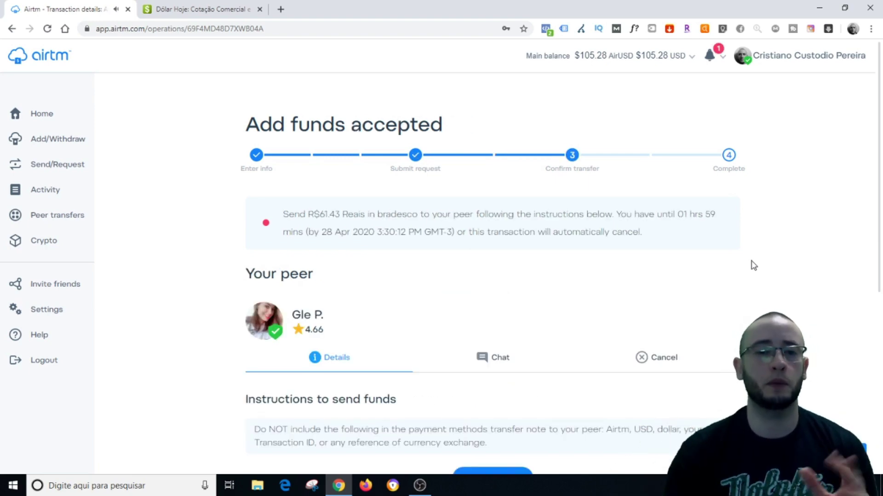
scroll(782, 274, "down", 1)
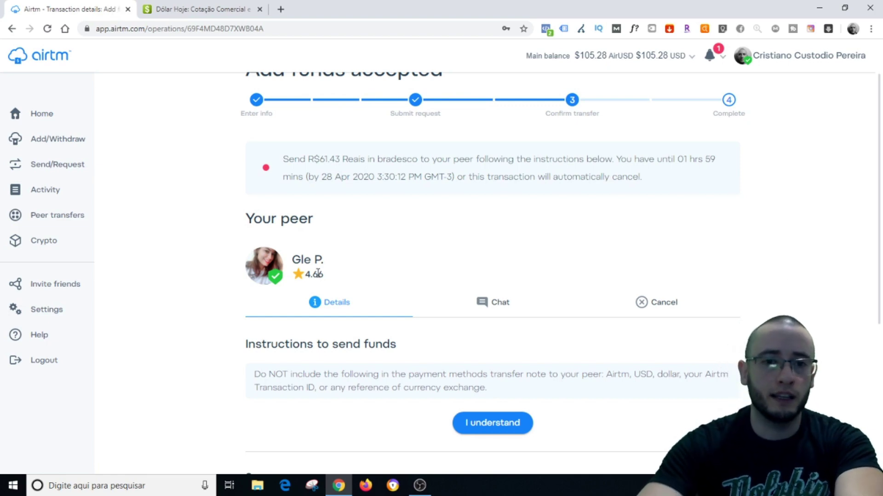
scroll(384, 309, "down", 5)
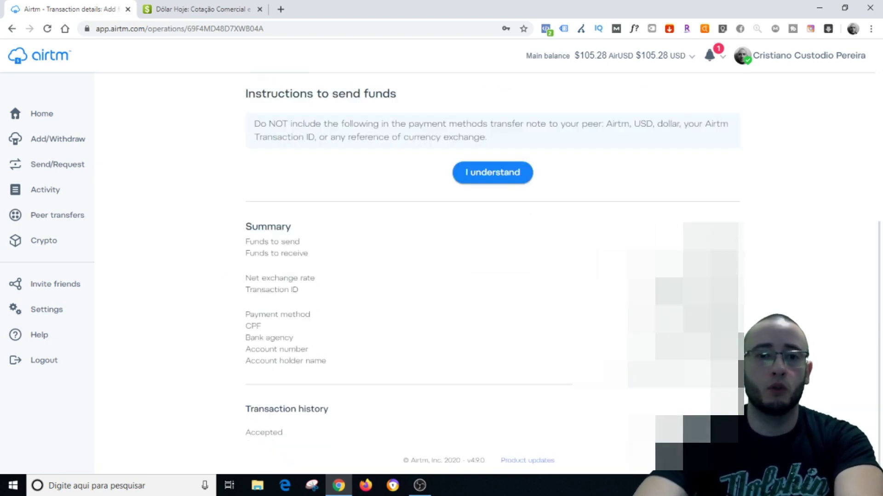
double_click(748, 245)
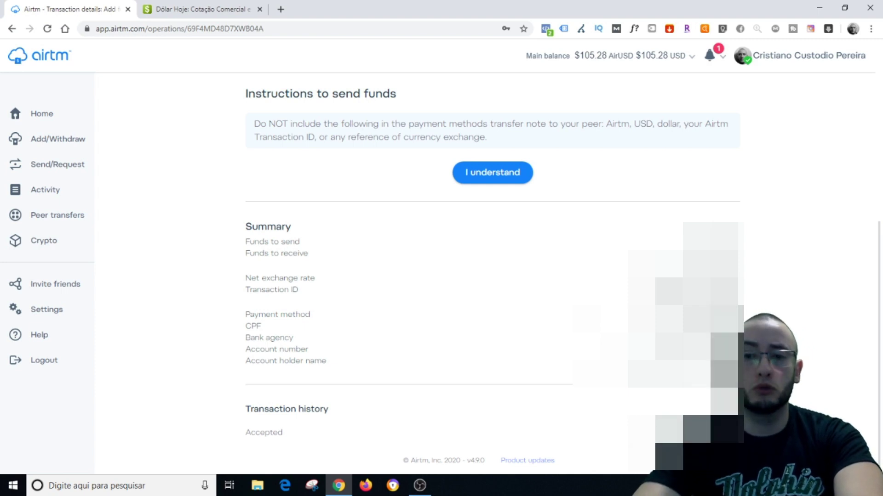
left_click_drag(630, 349, 735, 363)
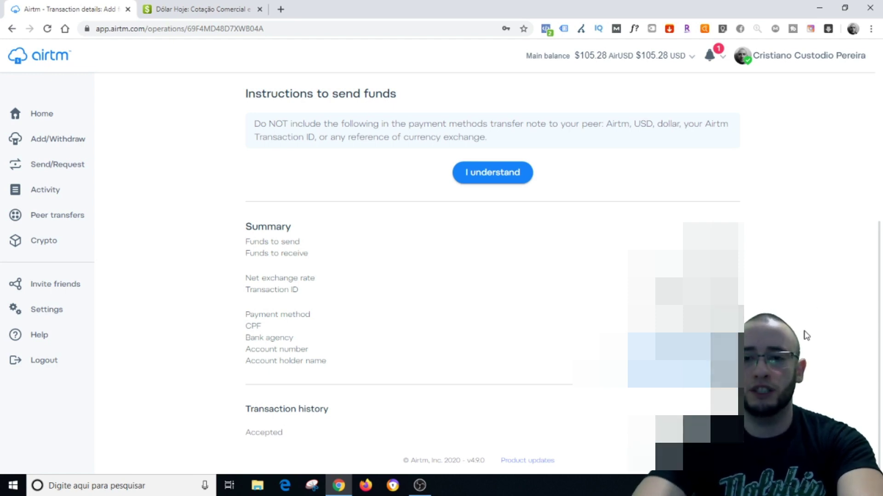
scroll(806, 336, "up", 3)
scroll(805, 335, "down", 3)
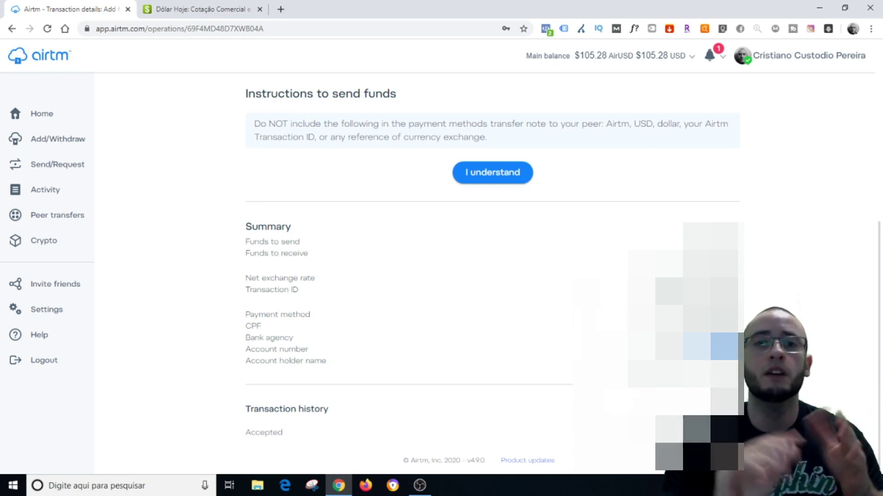
scroll(473, 305, "up", 4)
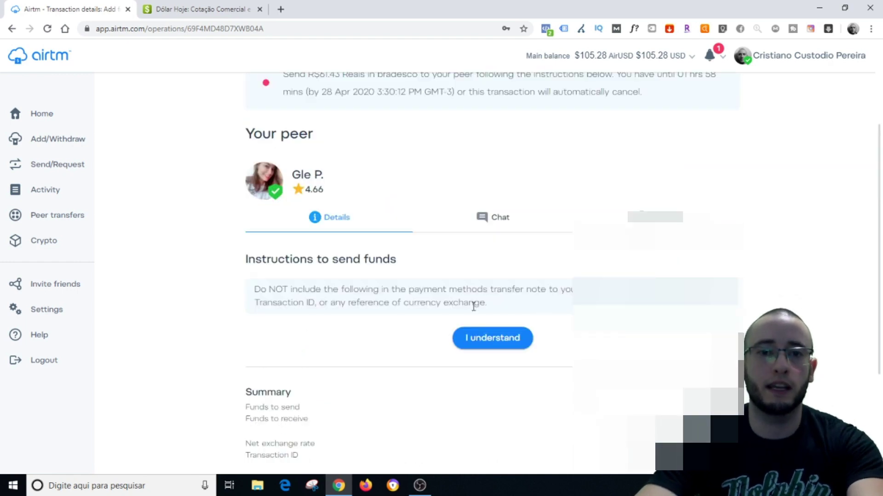
Acknowledge the warning and scroll through the Bradesco transfer instructions to the reference field
left_click(493, 339)
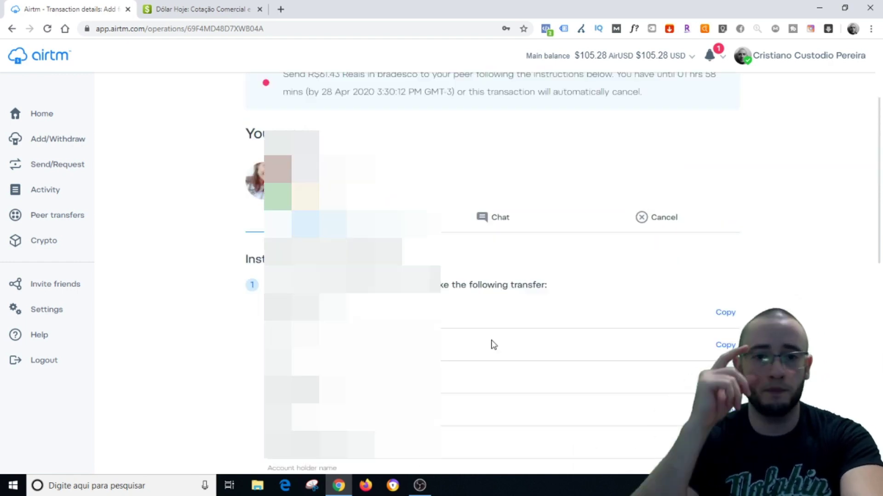
scroll(493, 345, "down", 2)
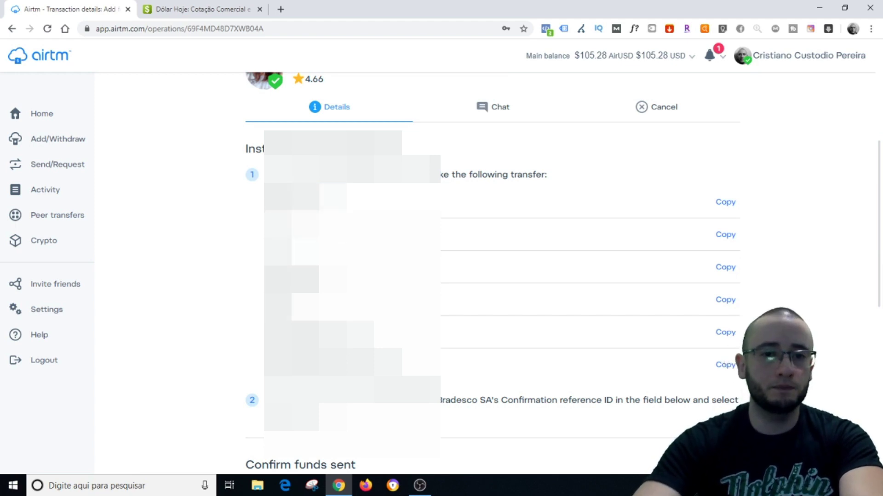
scroll(492, 271, "down", 1)
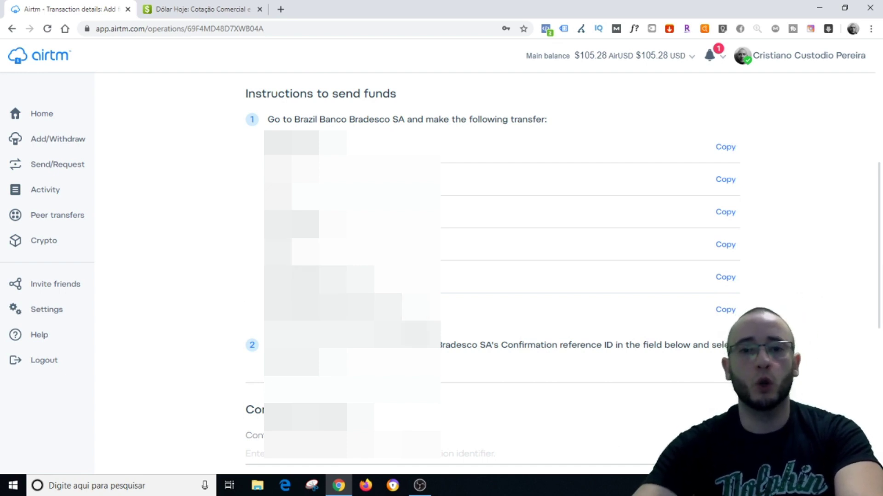
scroll(301, 335, "down", 2)
left_click(298, 343)
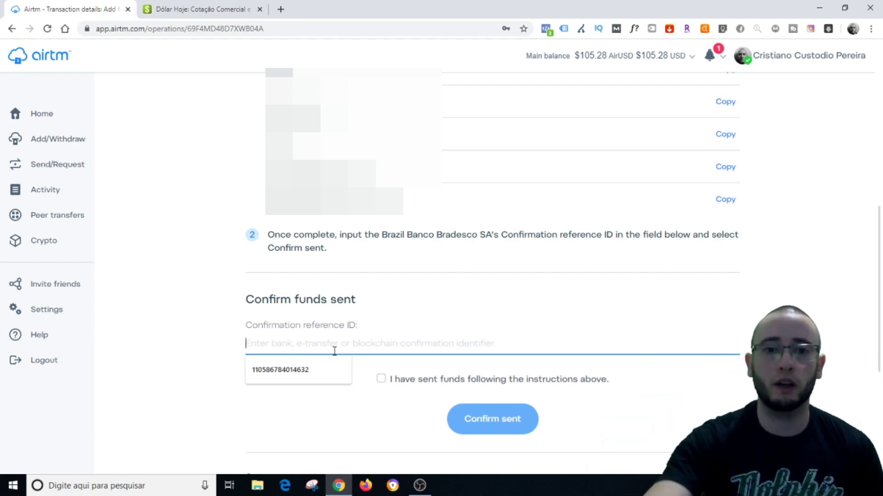
left_click(188, 304)
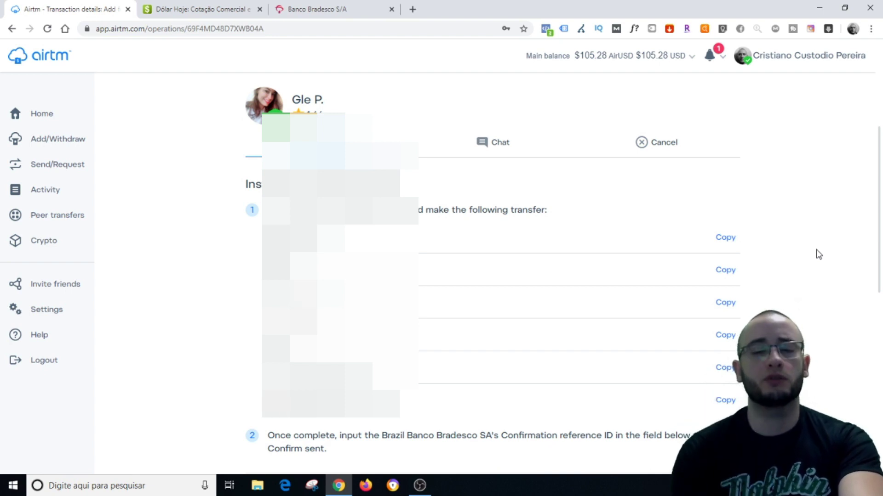
Paste the bank confirmation reference ID, tick the funds-sent checkbox and confirm sent
scroll(818, 254, "down", 7)
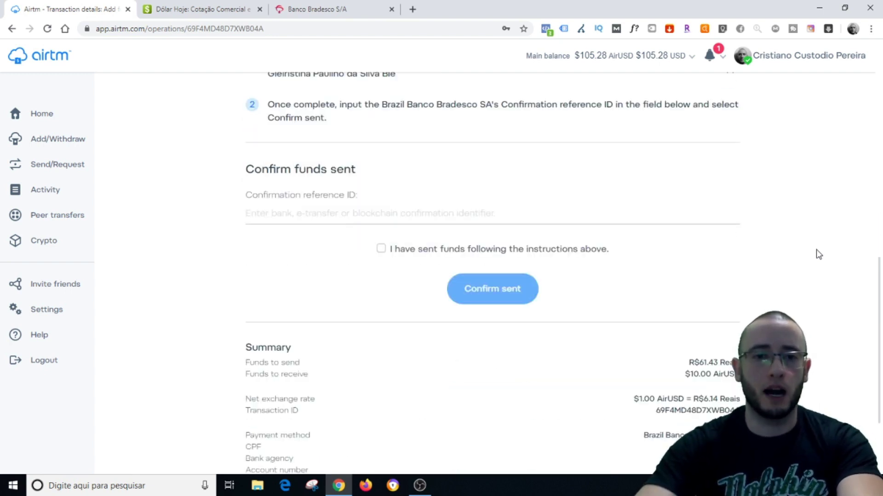
left_click(430, 214)
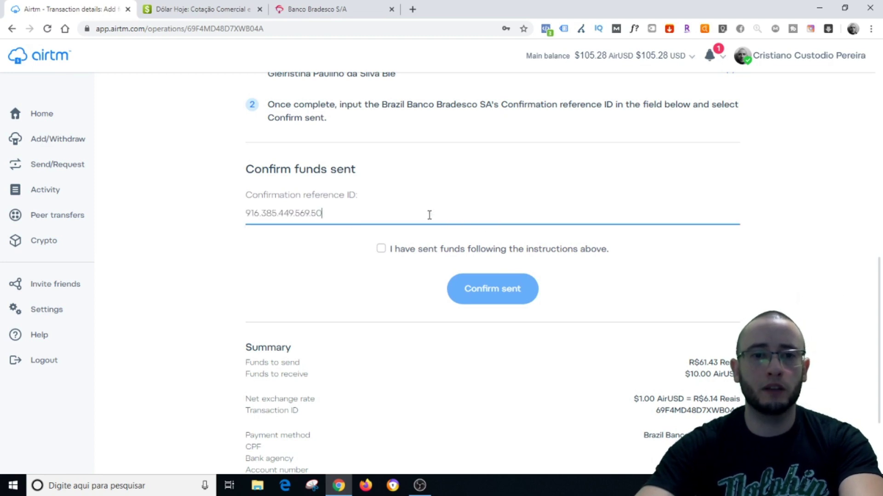
left_click(381, 251)
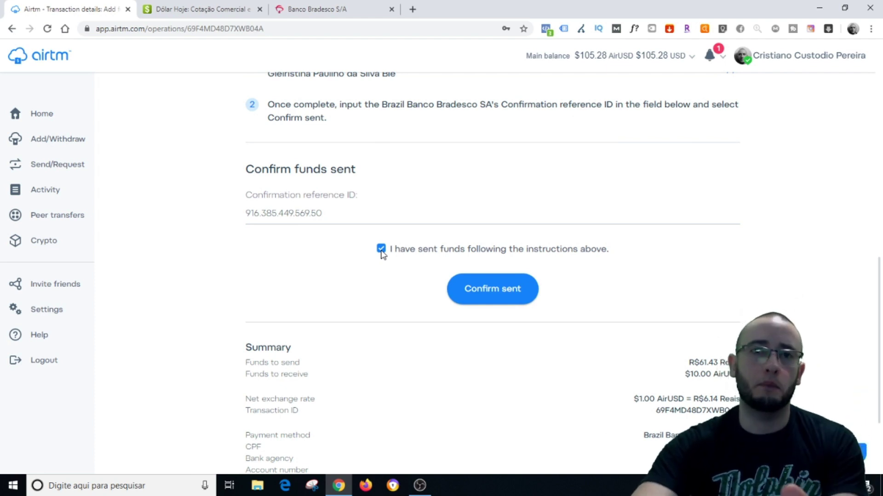
left_click(480, 294)
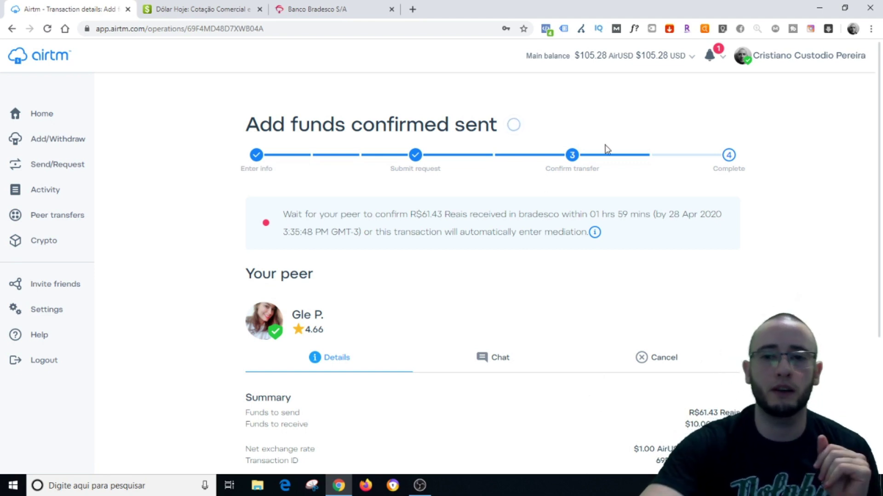
Send the peer a 'Boa tarde' greeting in the transaction chat
left_click(491, 358)
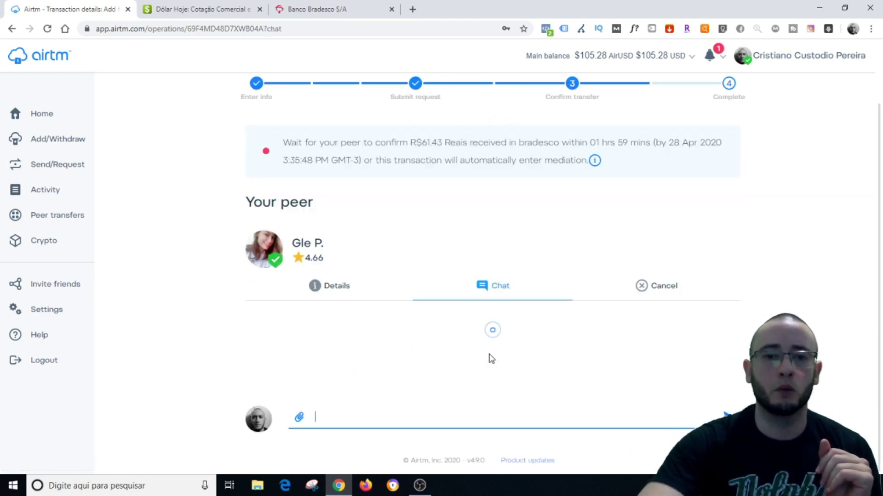
scroll(491, 358, "down", 1)
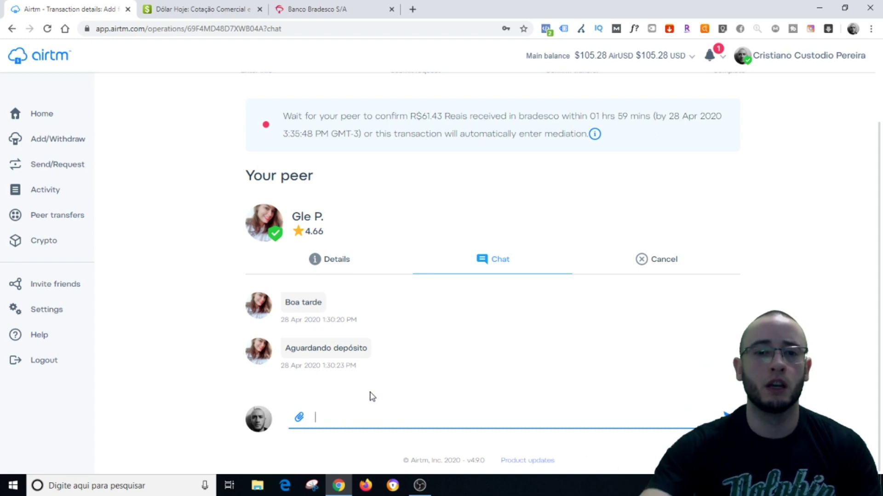
type("Boa tarde.")
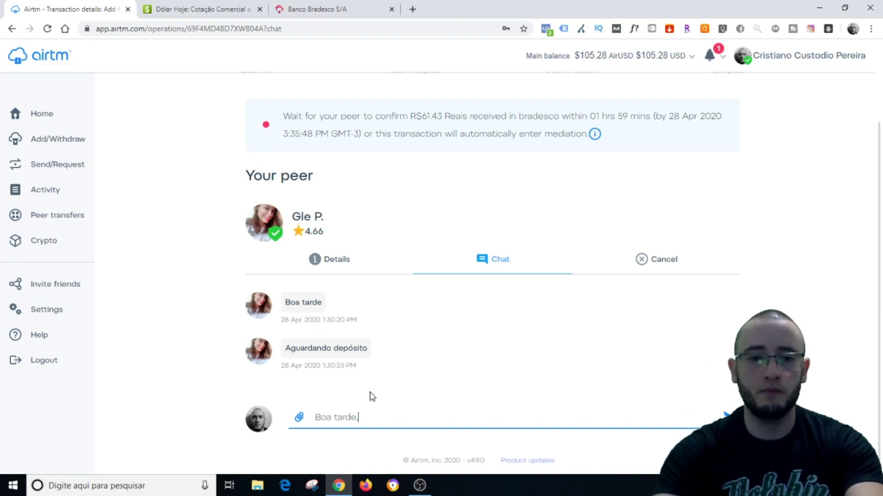
type(" Gle")
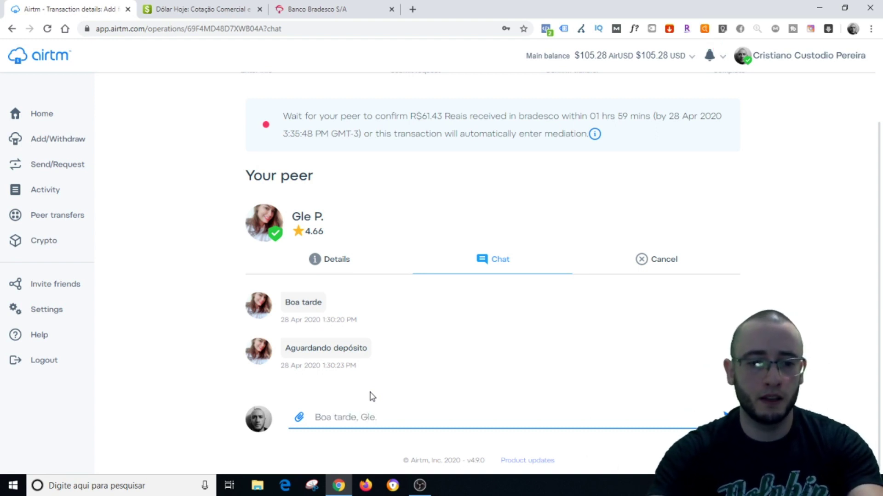
type(".")
key("Return")
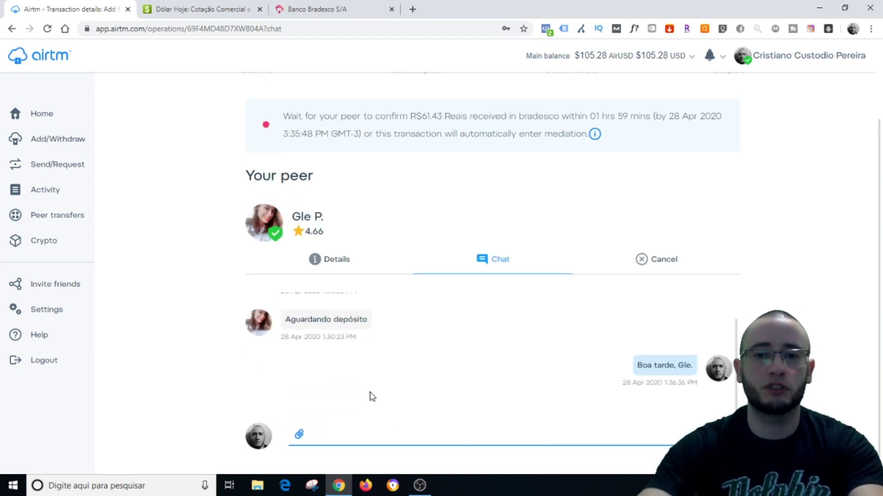
Send 'Tudo bem? Acabei de enviar, número da transação:' with the pasted transaction number
type("Tudo ")
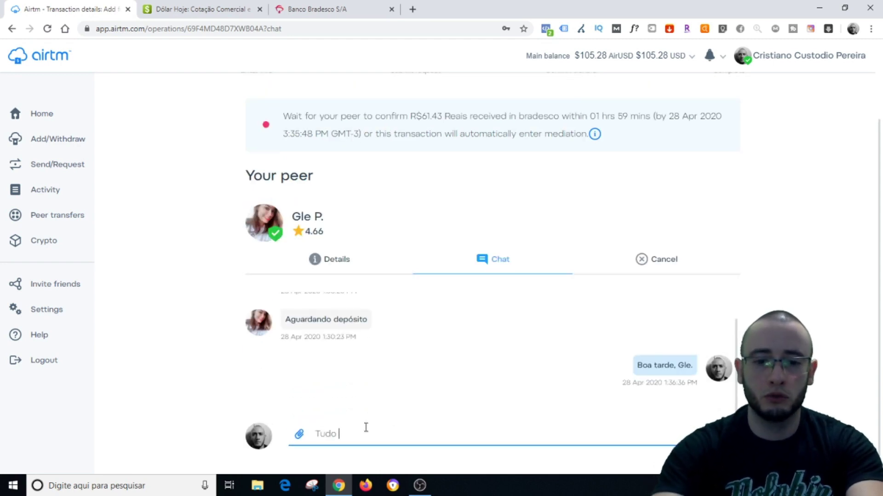
type("bem")
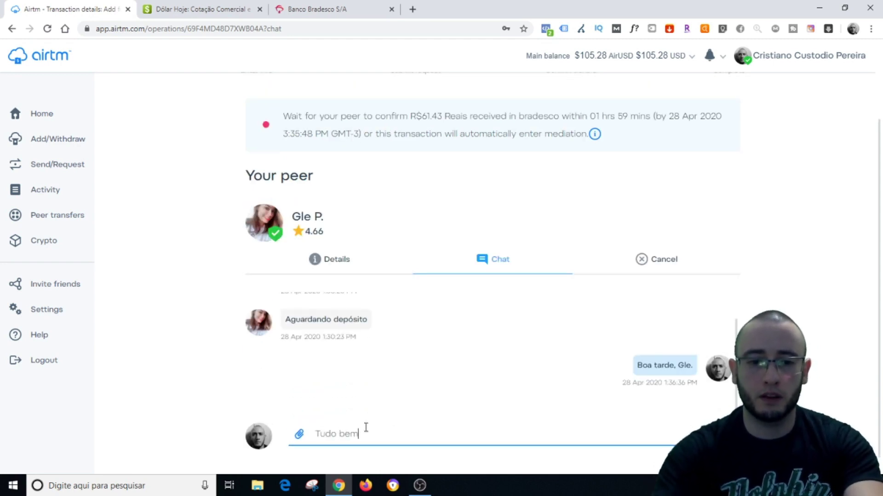
type("? Acabei ")
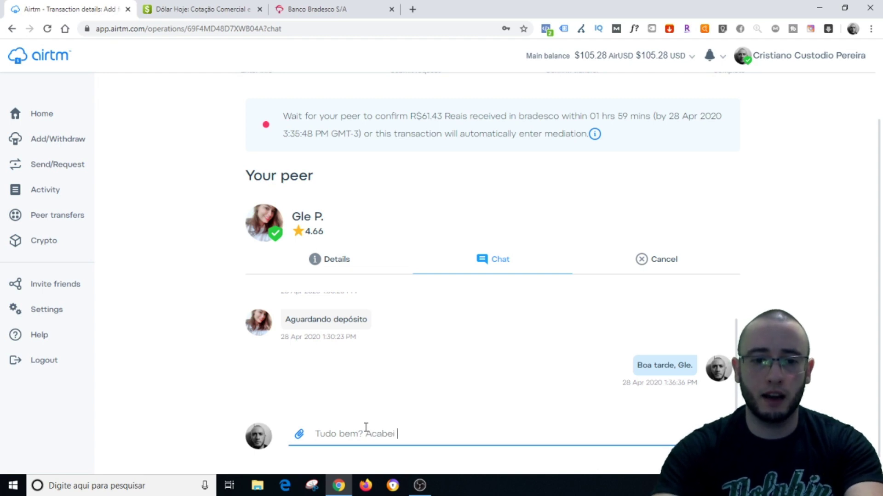
type("de enviar,")
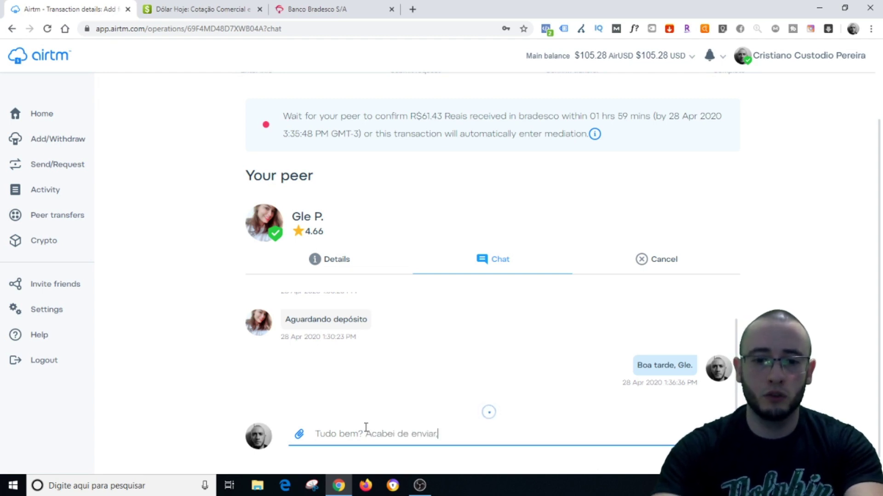
type(" númer")
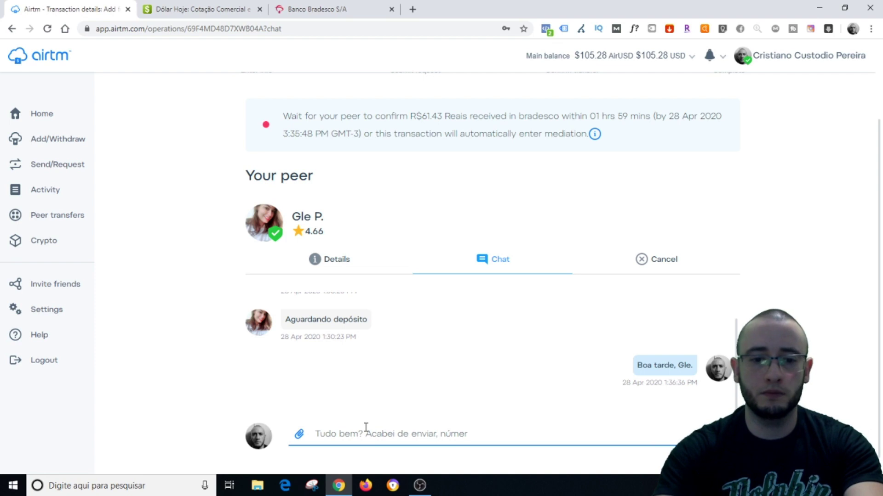
type("o da transaçã")
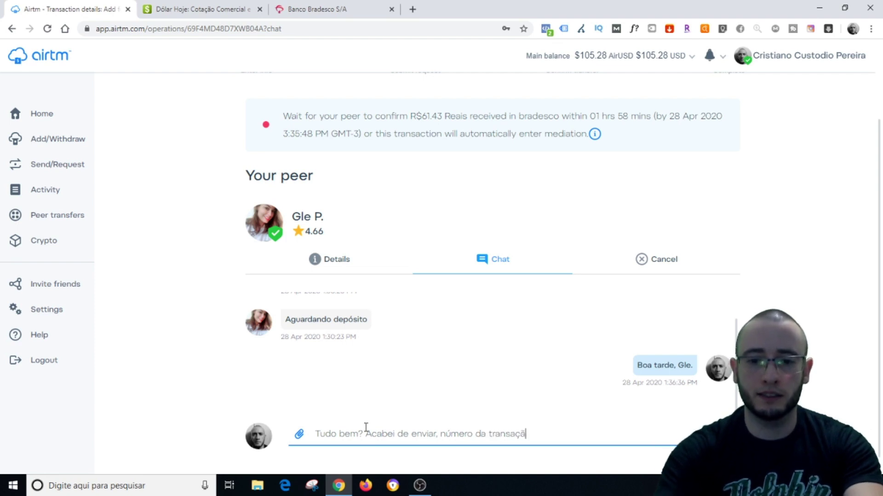
type("o:")
key("Return")
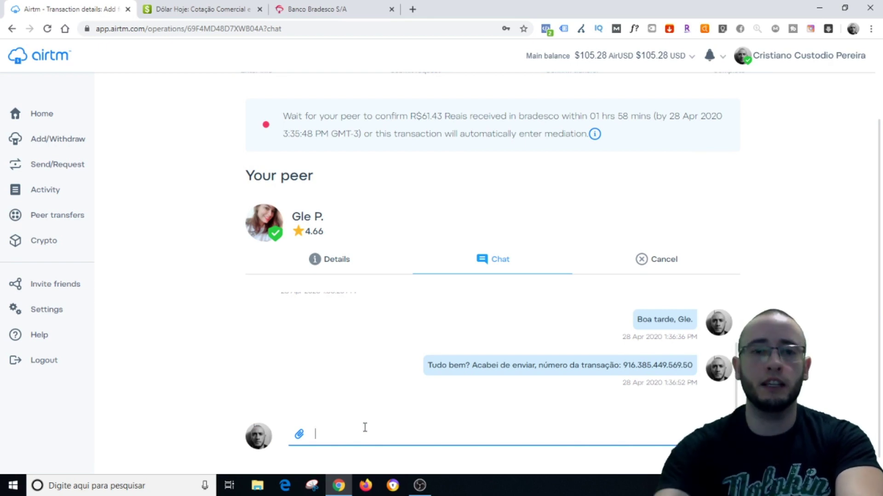
Send 'Vou te rankear 5 estrelas, agradeço se me rankear bem também. Obrigado' to the peer
type("Vou ")
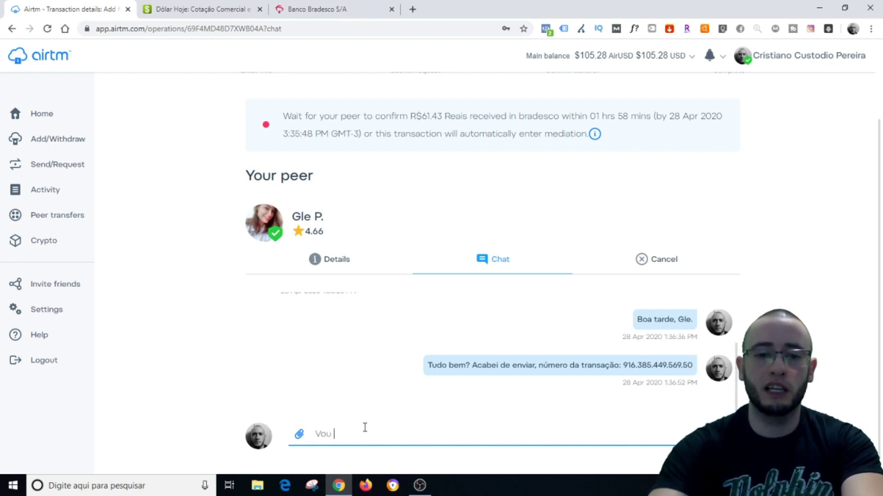
type("rankear")
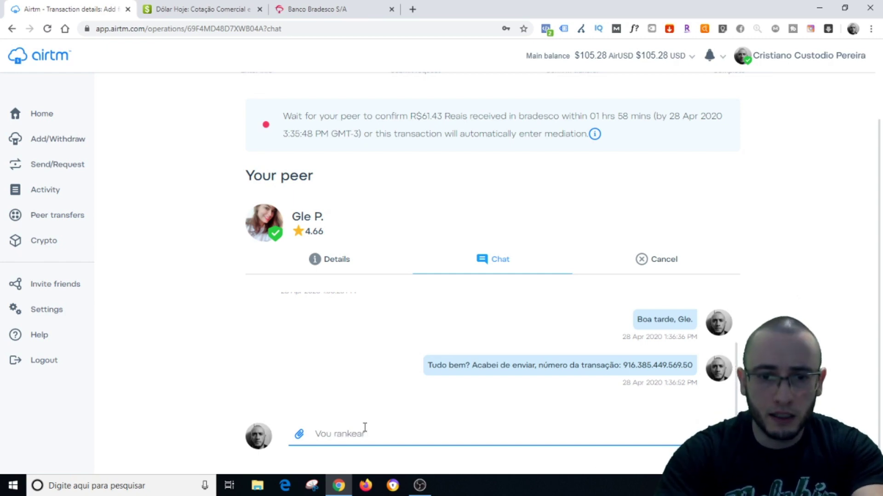
type(" 5 estr")
type("elas")
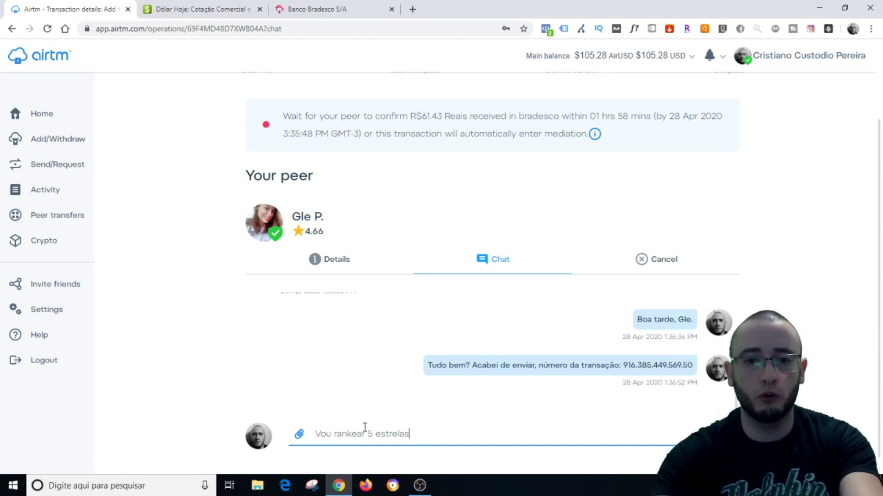
left_click(336, 432)
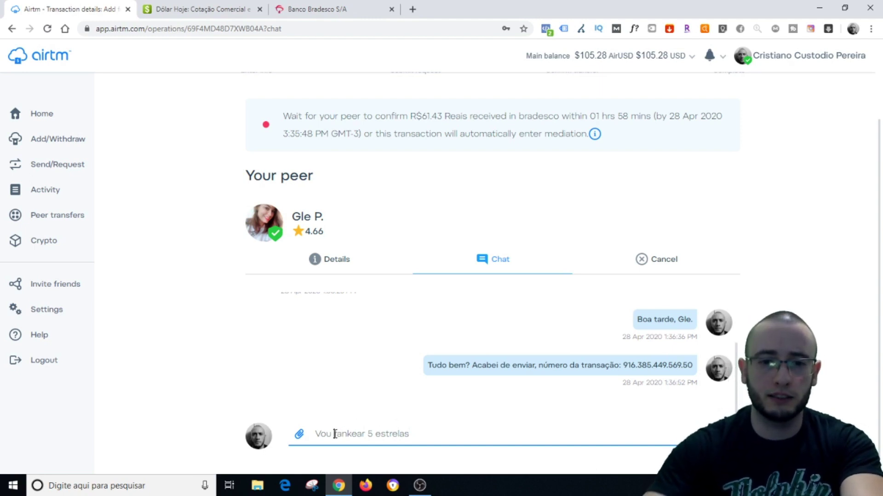
type("te rankear 5 estrelas")
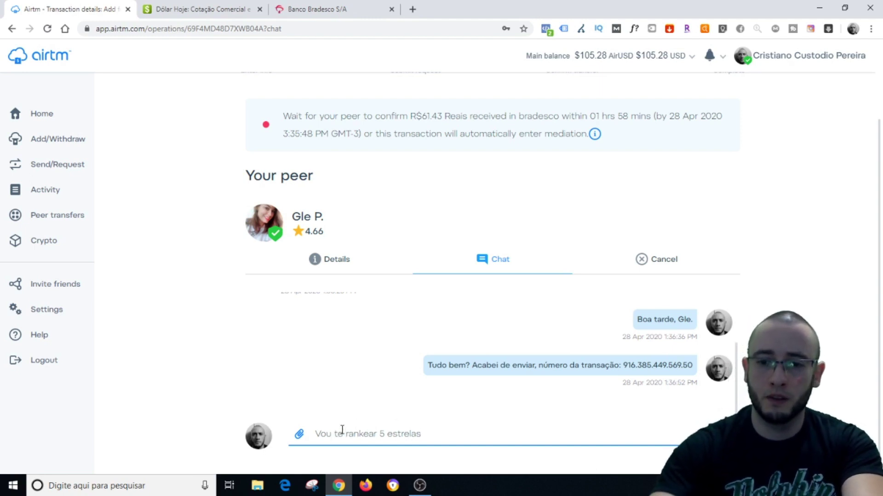
type(", agr")
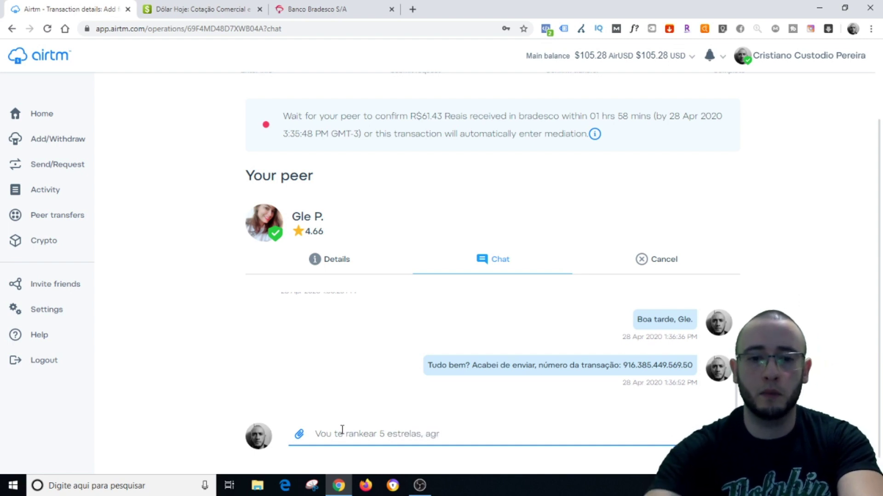
type("adeço se ")
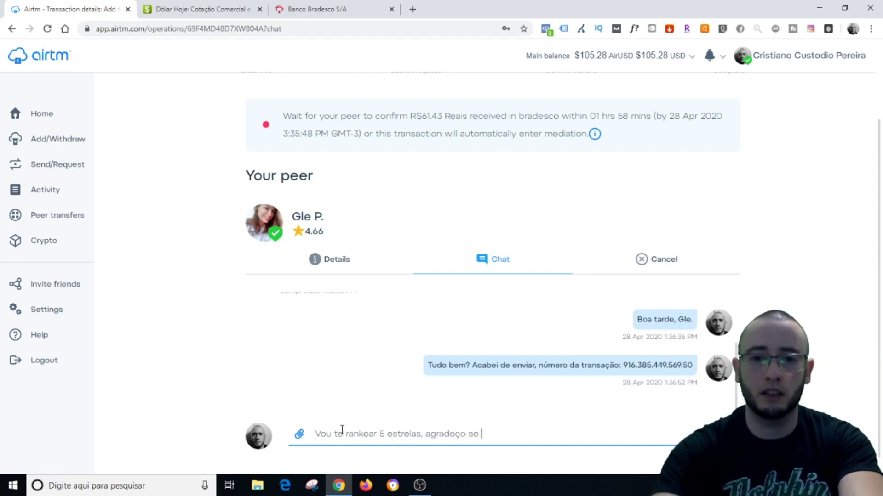
type("me rankea")
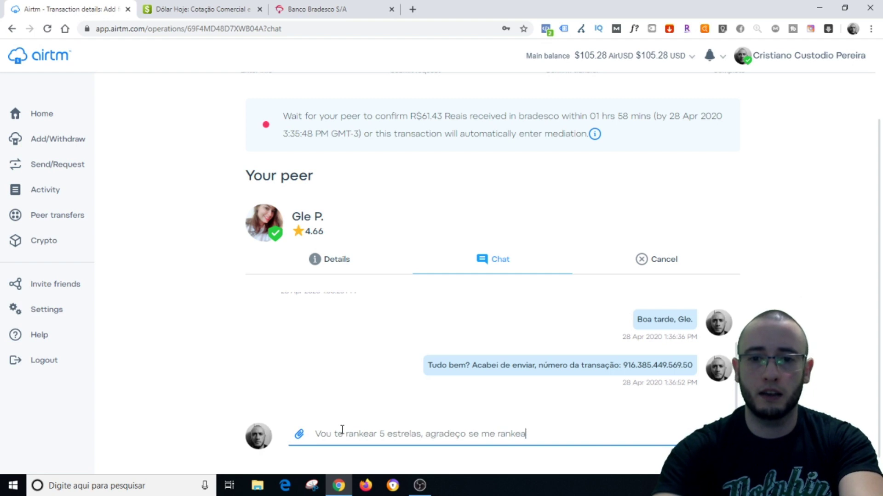
type("r bem també")
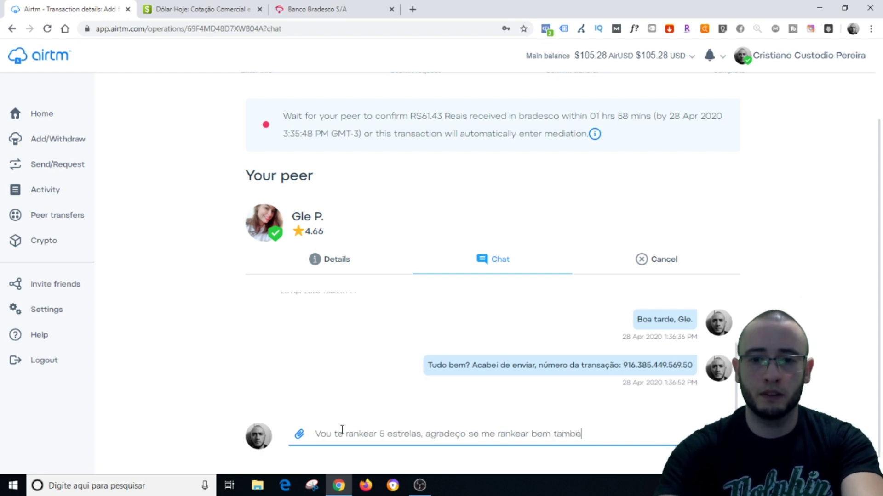
type("m. Obrigado.")
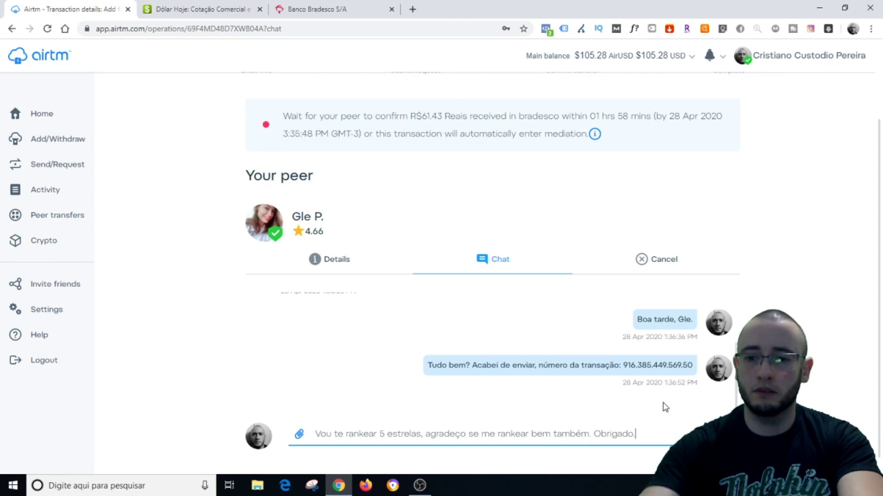
key("Return")
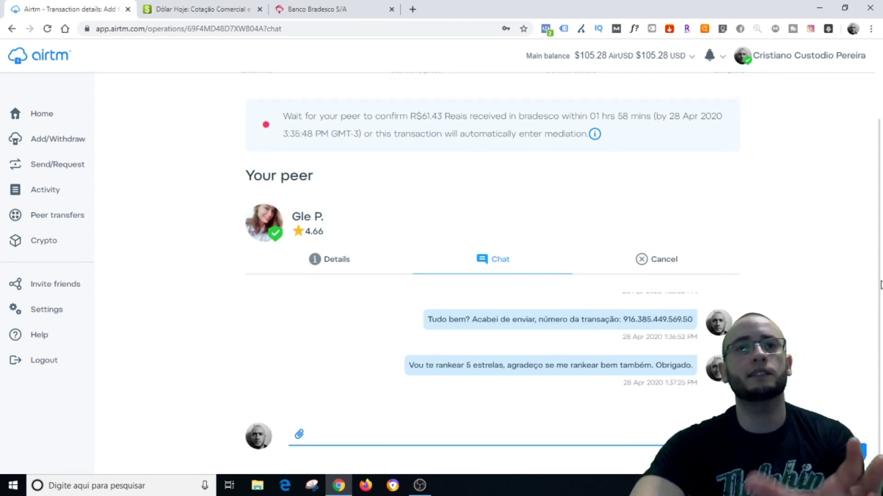
scroll(869, 260, "down", 1)
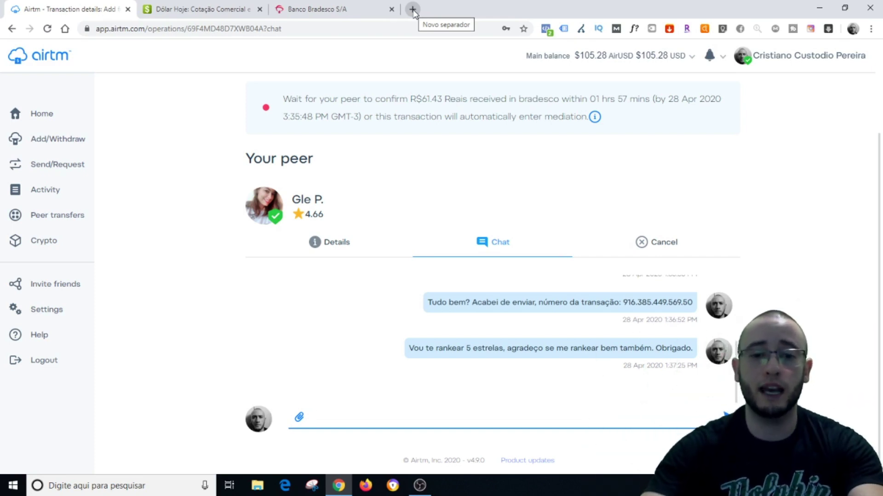
Open Binary.com SmartTrader in a new tab, close the Bradesco tab, and return to Airtm
left_click(412, 9)
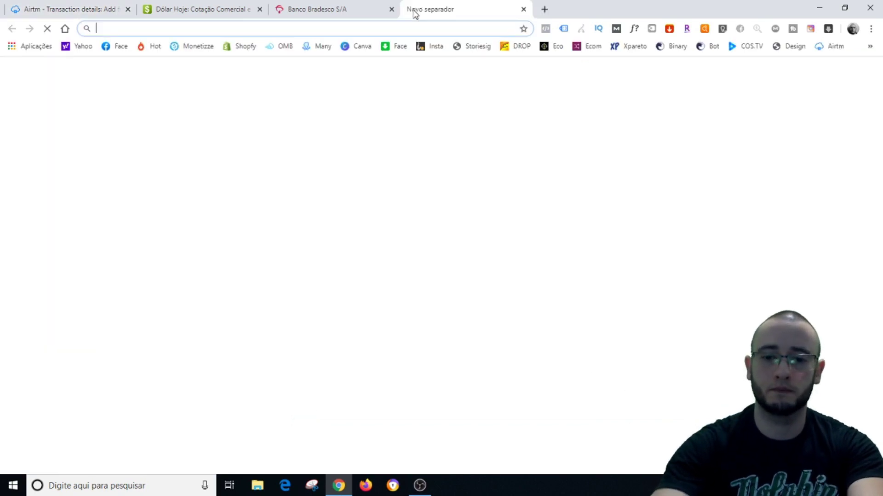
type("bin")
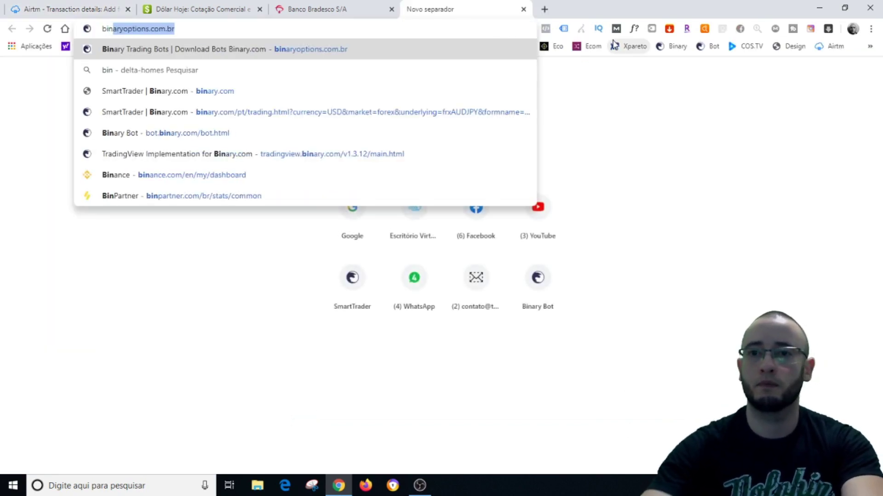
left_click(665, 47)
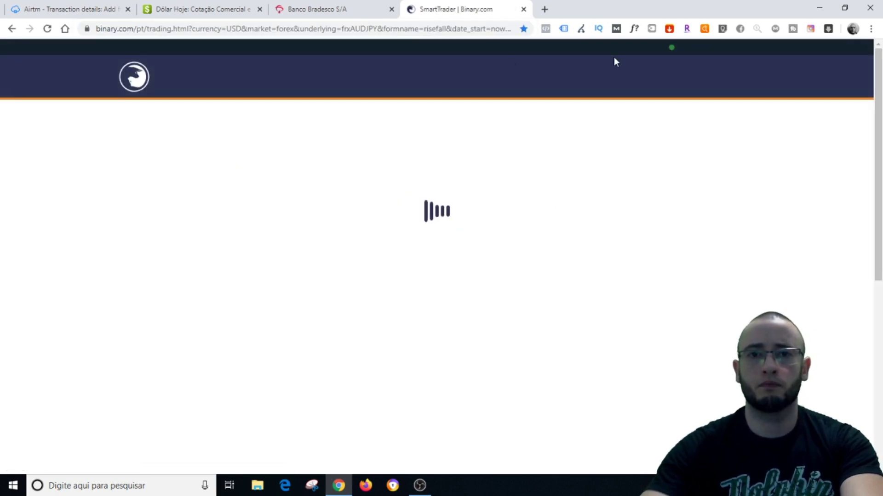
left_click(392, 9)
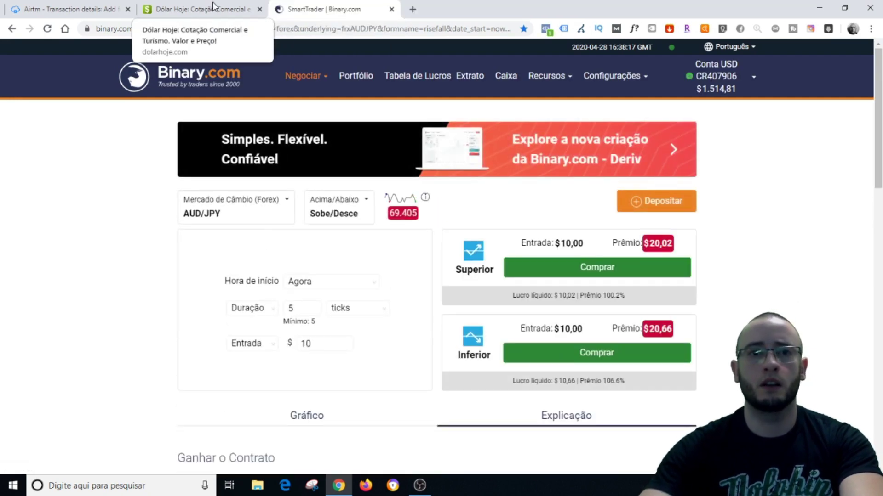
left_click(64, 9)
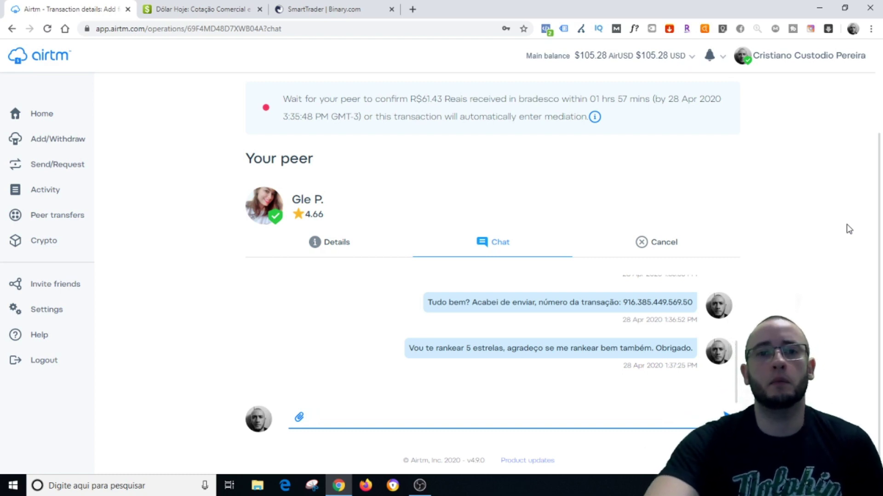
Check Airtm notifications to read the peer's 'Ainda não caiu o valor' message
scroll(848, 229, "up", 3)
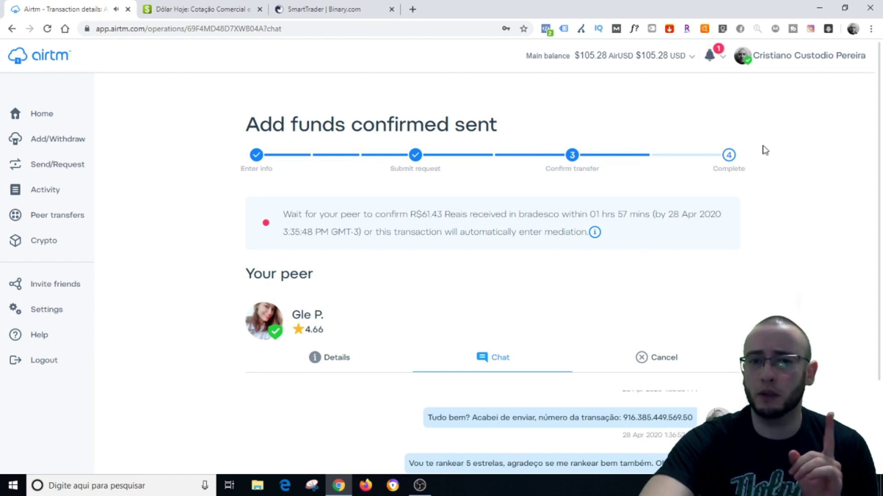
left_click(710, 57)
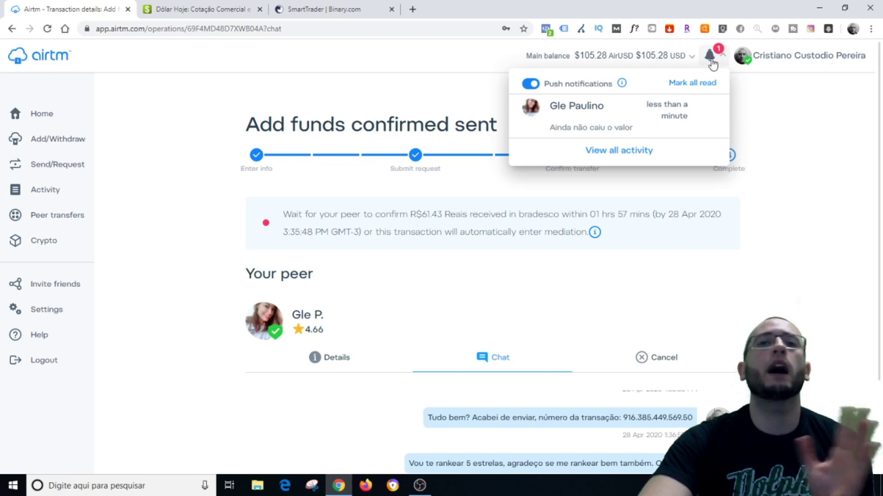
left_click(712, 65)
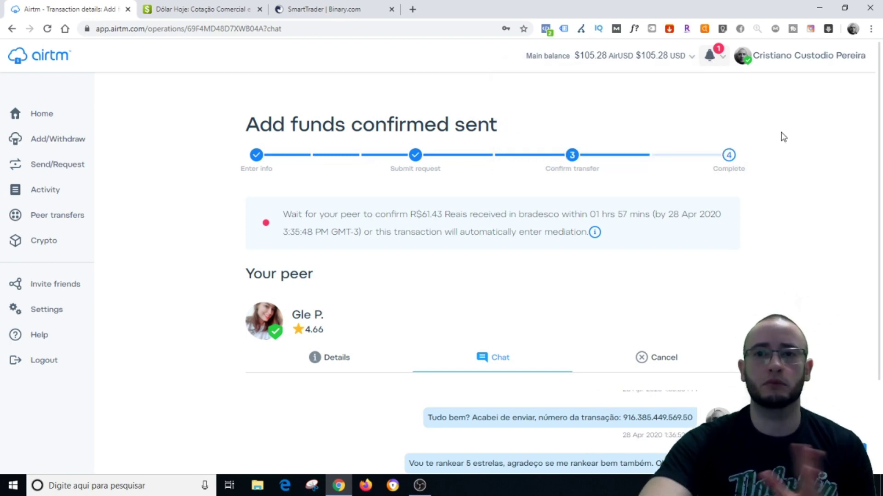
scroll(808, 191, "down", 3)
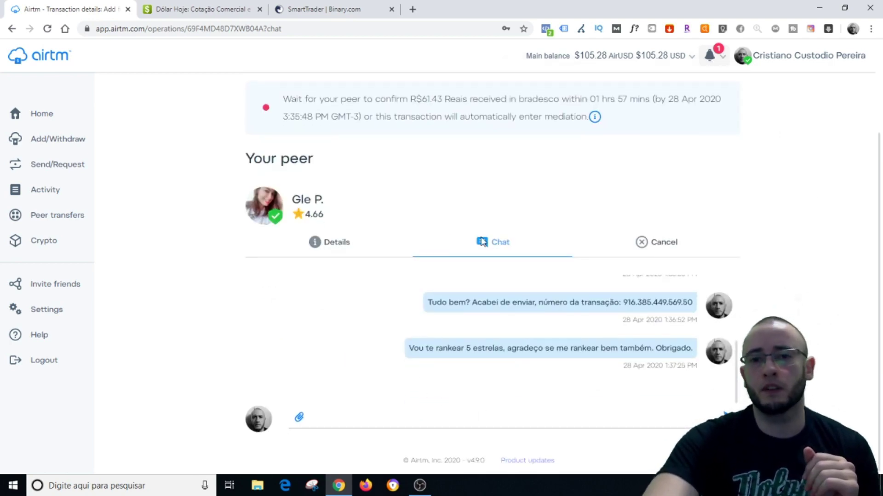
left_click(711, 57)
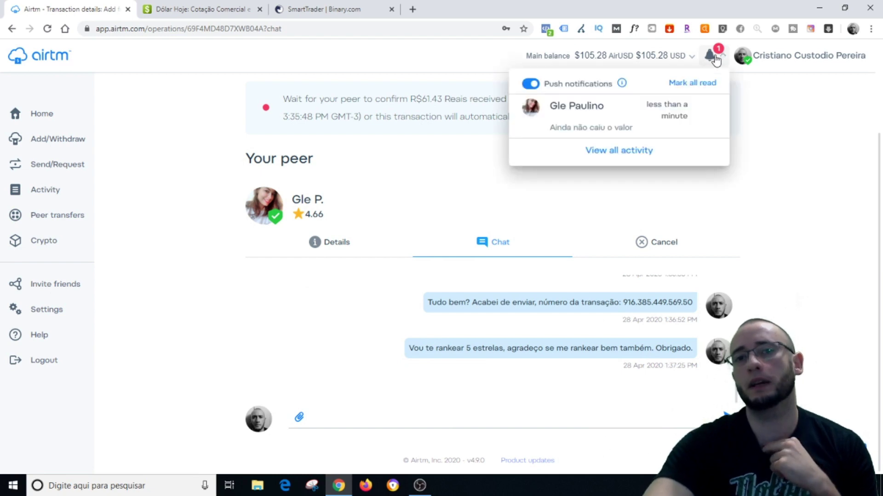
Reply 'Sem problemas, vamos aguardar.' to the peer's note that the money hasn't arrived
left_click(565, 117)
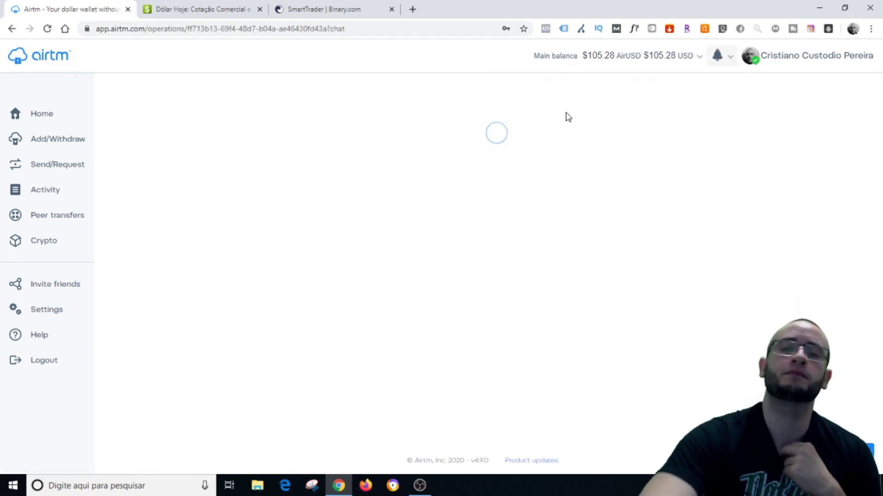
scroll(574, 243, "down", 1)
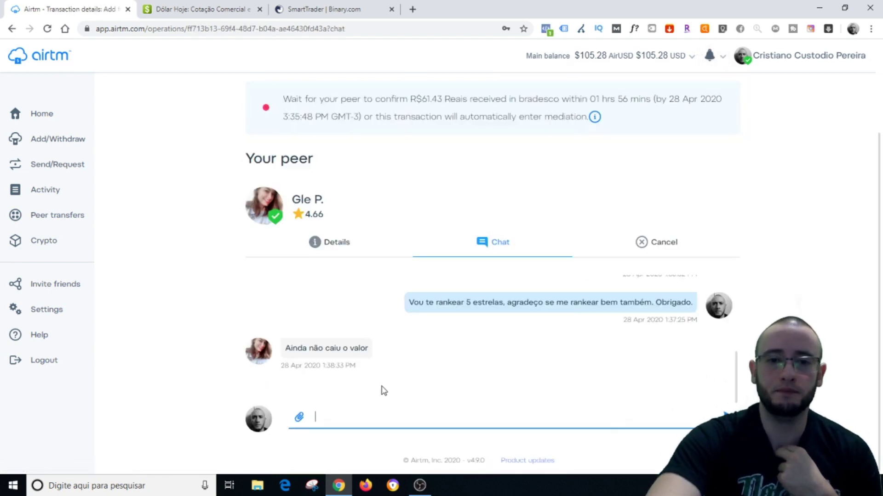
type("Sem pro")
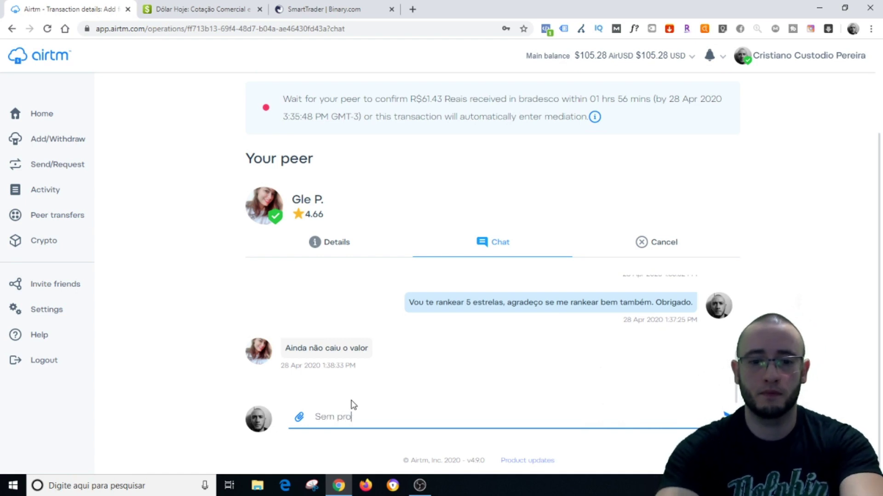
type("blemas, ")
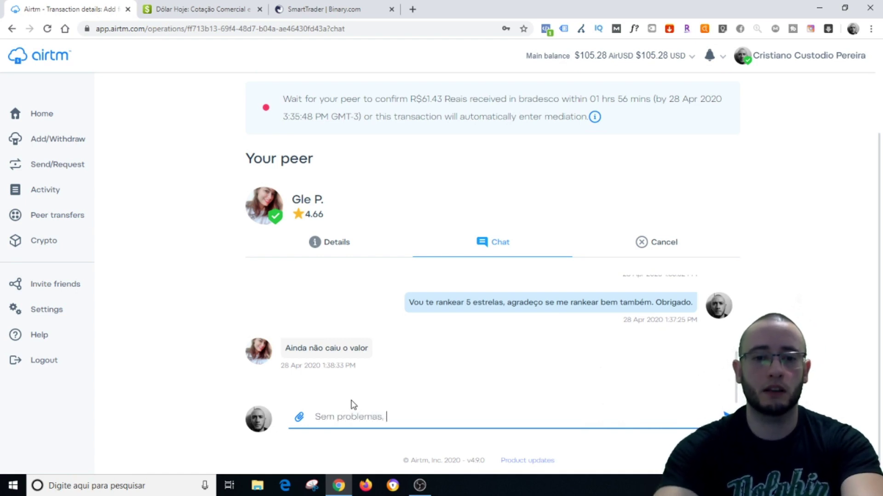
type("vamos aguardar.")
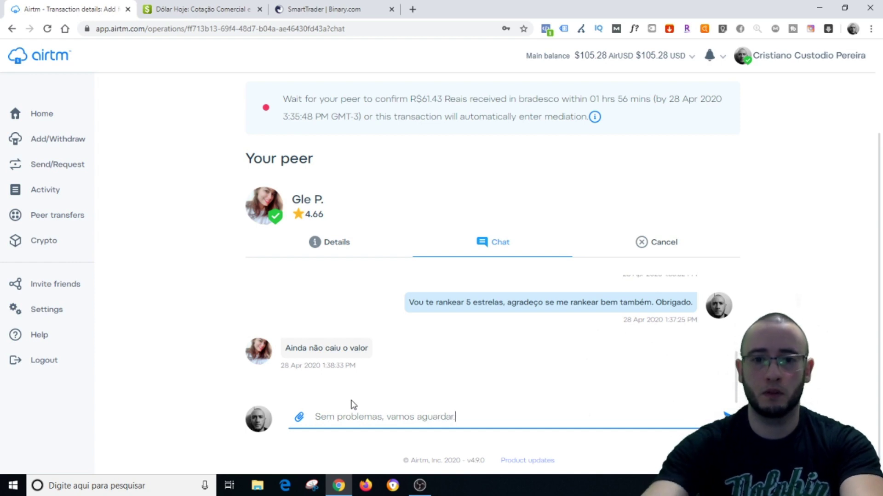
key("Return")
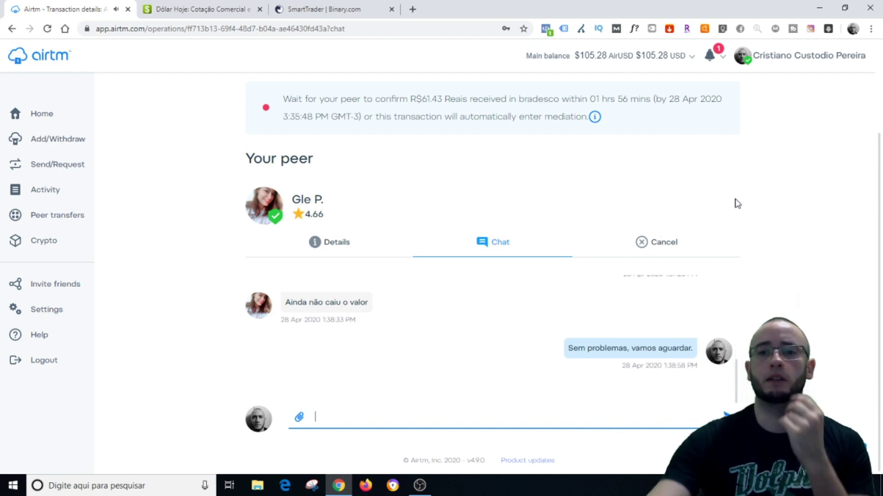
left_click(708, 59)
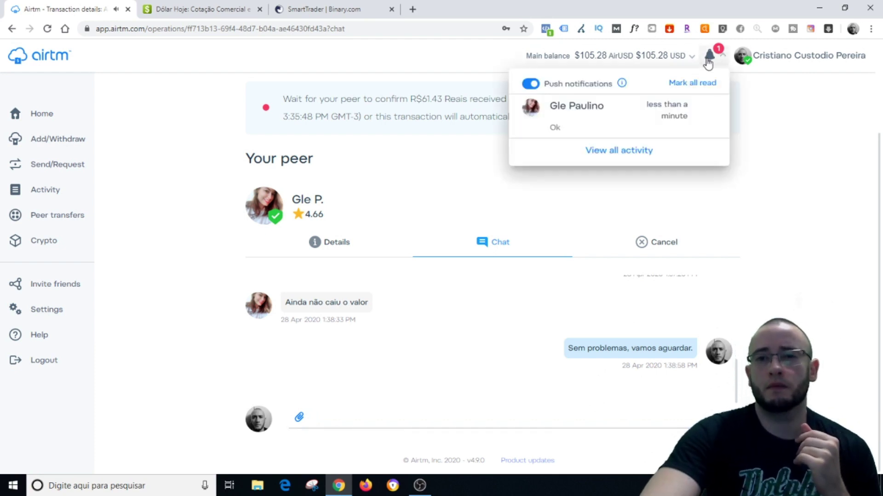
left_click(596, 120)
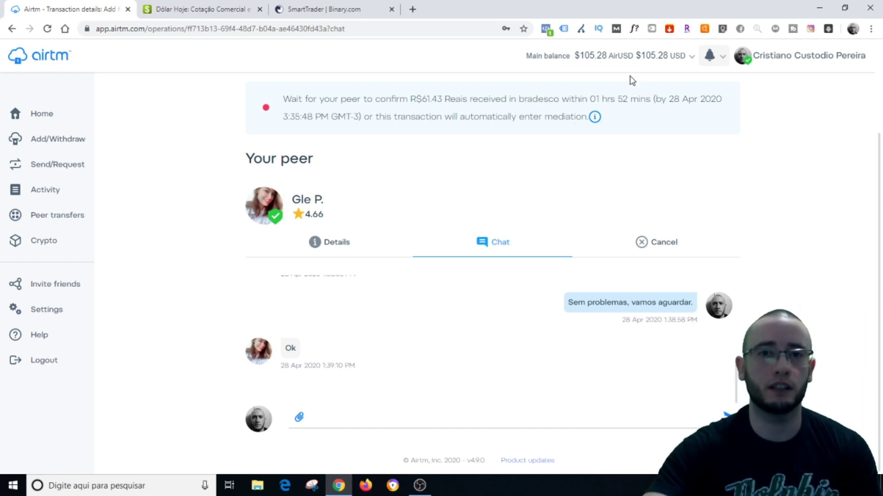
left_click(713, 59)
left_click(713, 58)
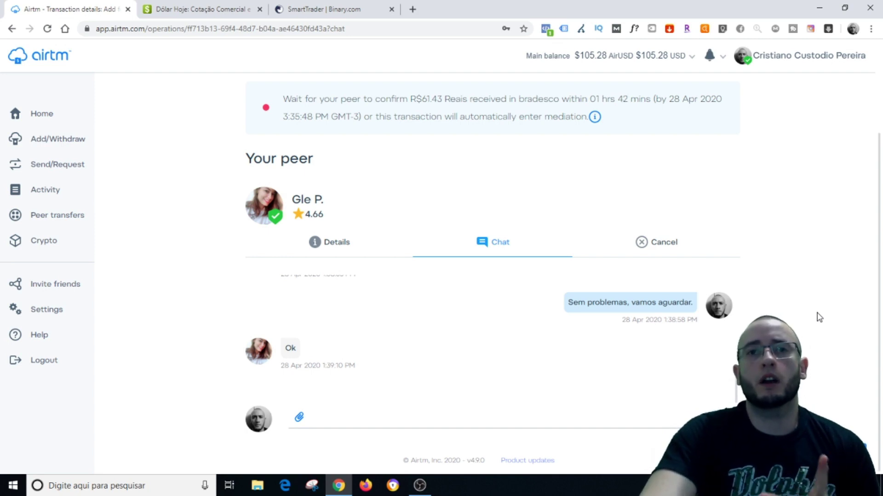
Send the peer 'Pronto, para mim já confirmou no meu extrato' in chat, then close the Airtm tab
left_click(401, 421)
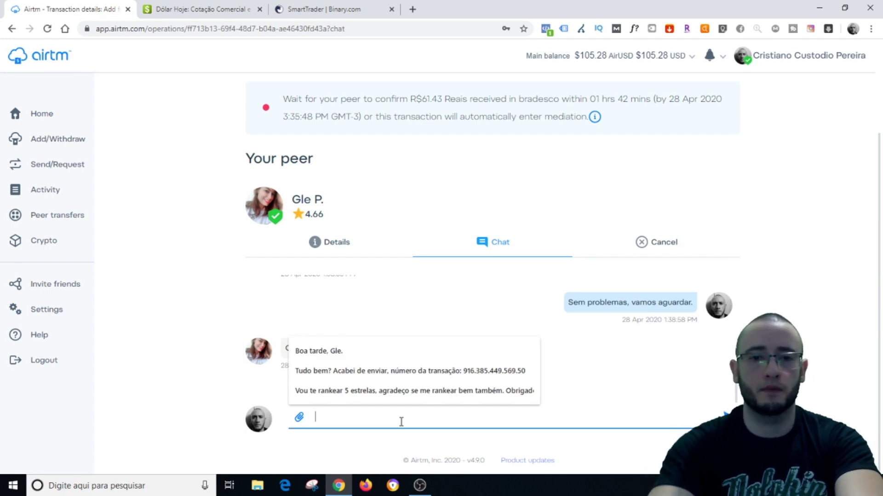
type("Pronto, para")
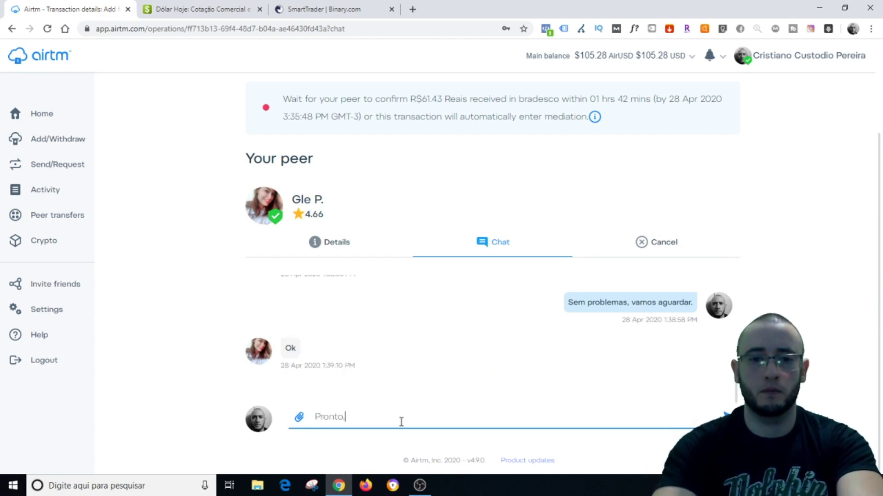
type(" mim ")
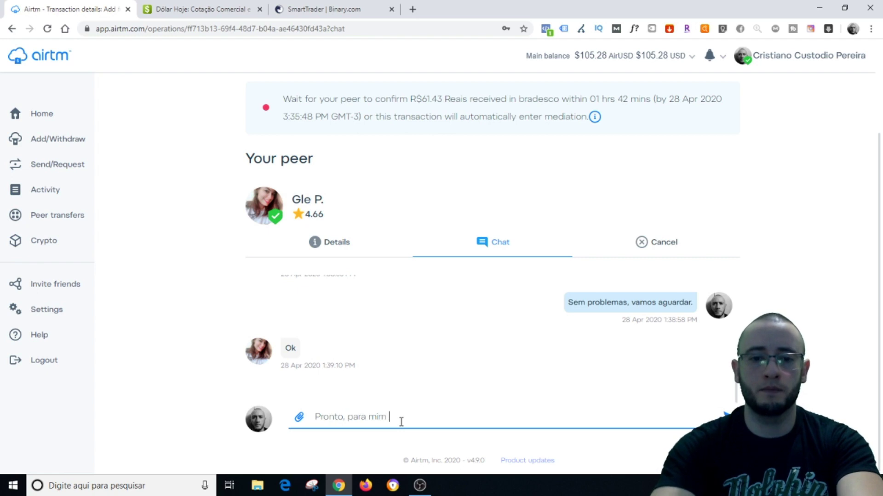
type("já confirmou ")
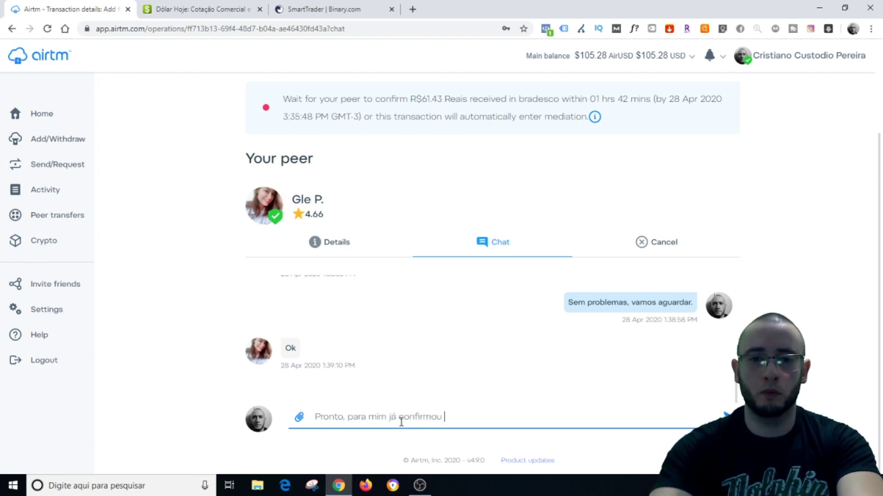
type("no meu ")
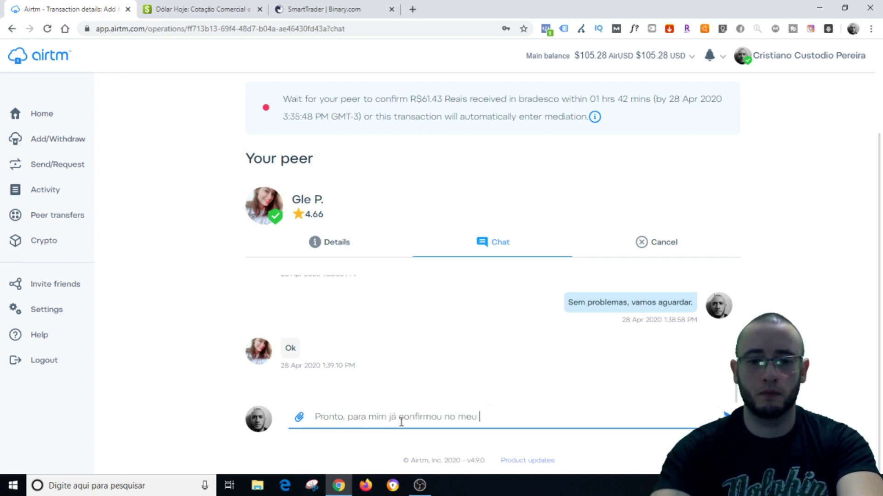
type("extrato")
key("Return")
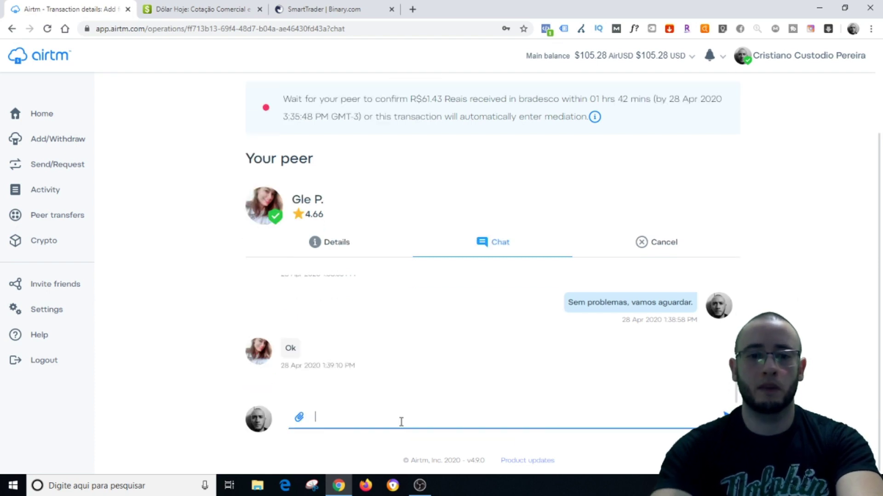
type("Para você apareceu")
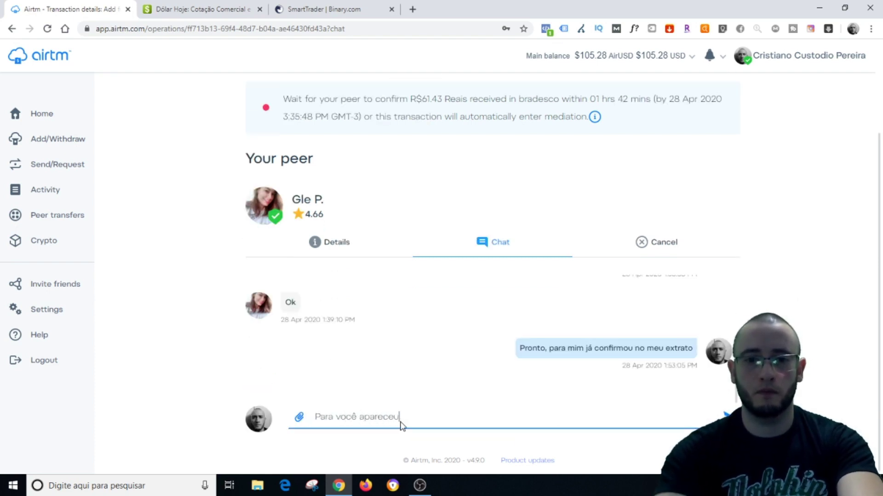
key("ctrl+w")
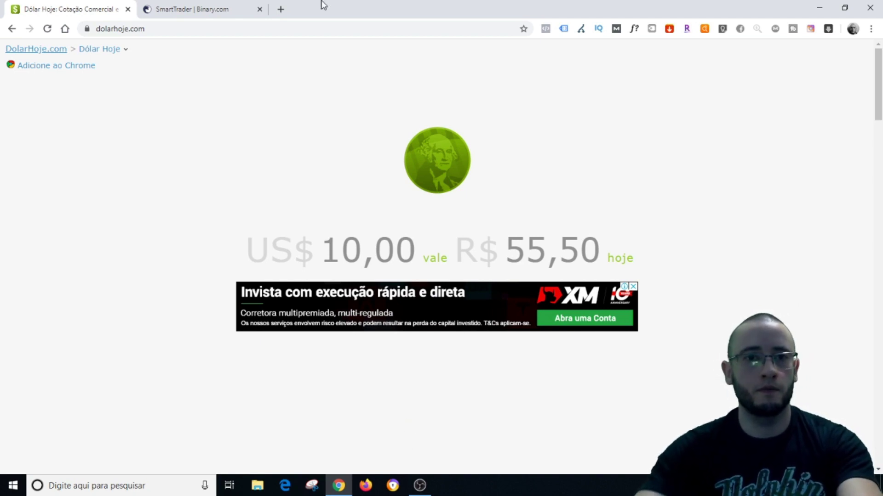
Load Airtm from the bookmarks bar in a new tab beside Dólar Hoje
left_click(280, 9)
left_click(835, 50)
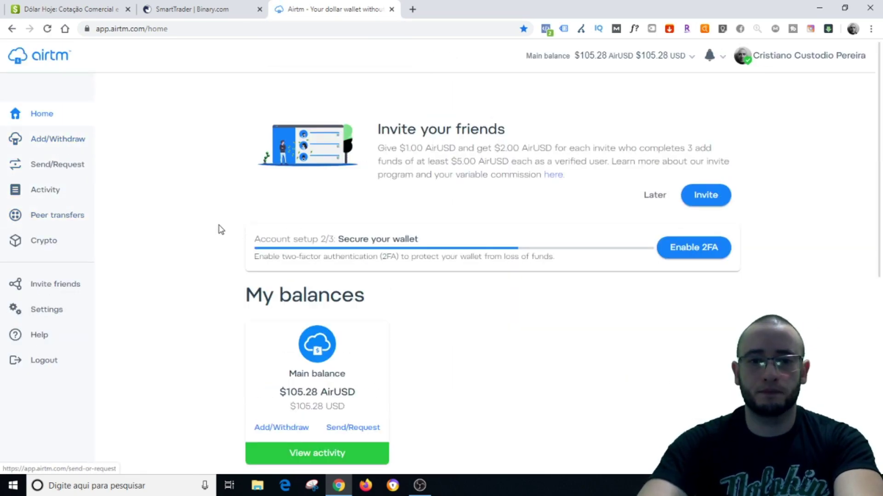
Open the in-progress ADD transaction's Chat tab and place the cursor in the message field
scroll(221, 229, "down", 5)
left_click(345, 324)
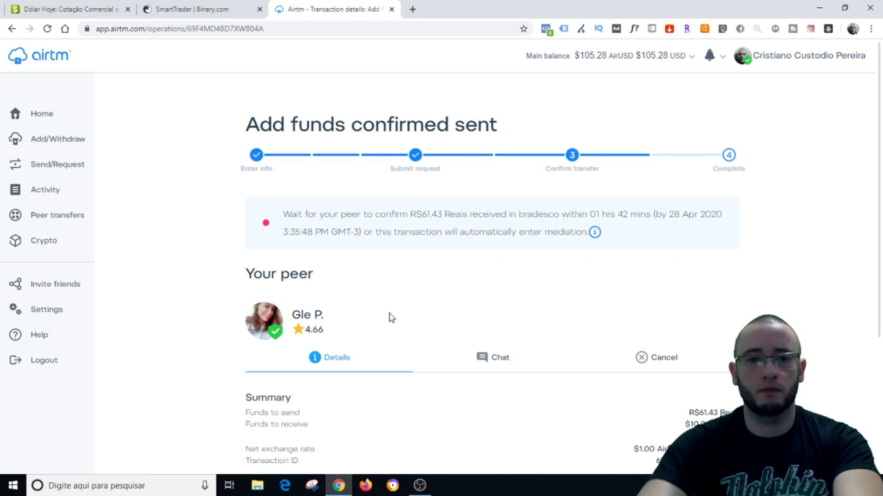
left_click(499, 363)
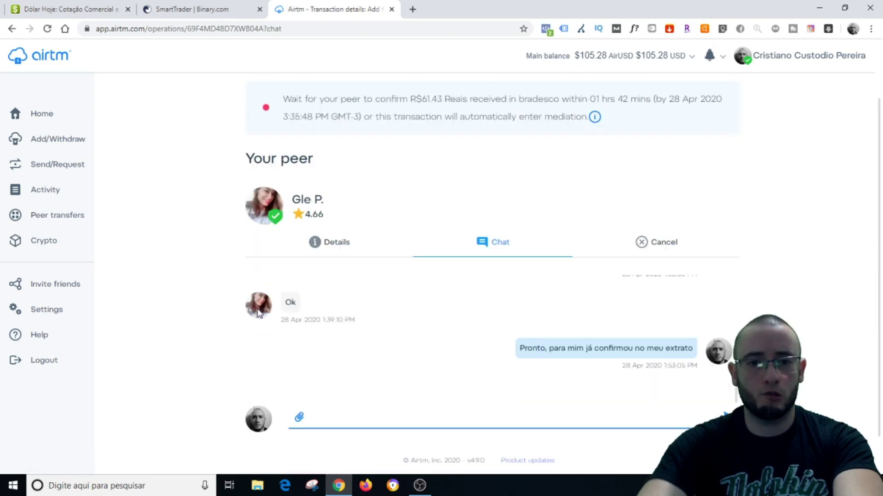
left_click(422, 415)
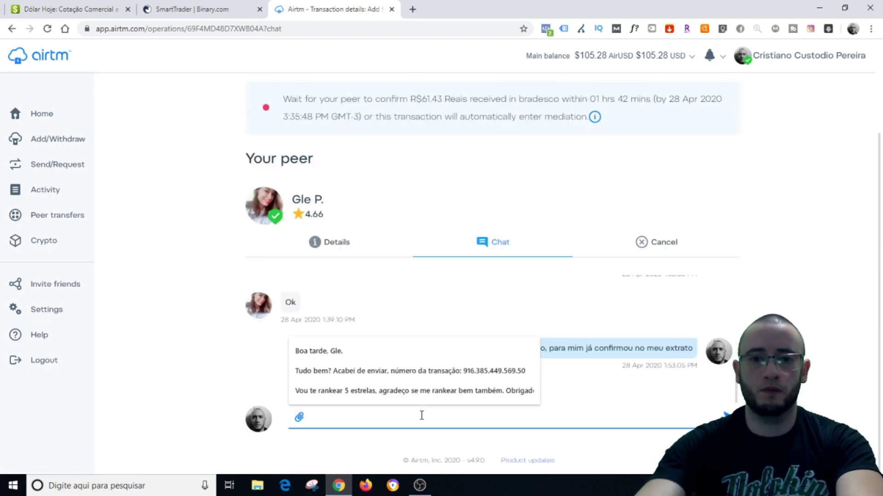
Send the peer the question 'Apareceu para você?' in the transaction chat
type("Apa")
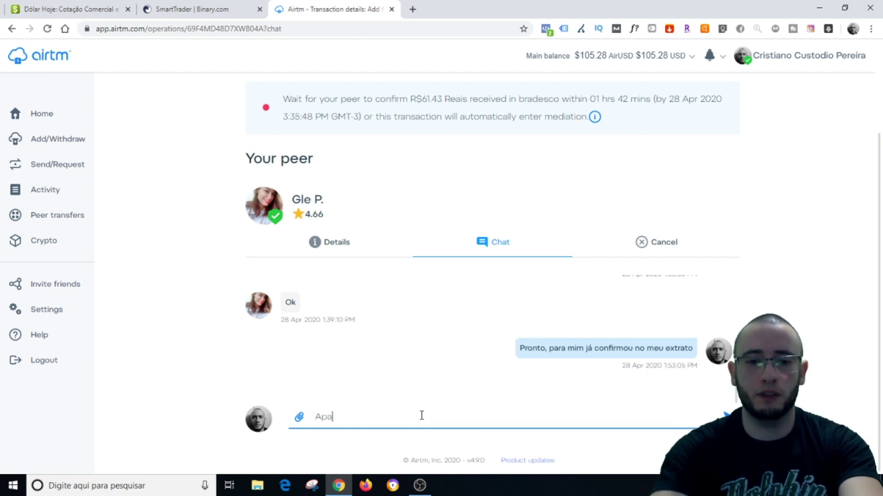
type("receu para você?")
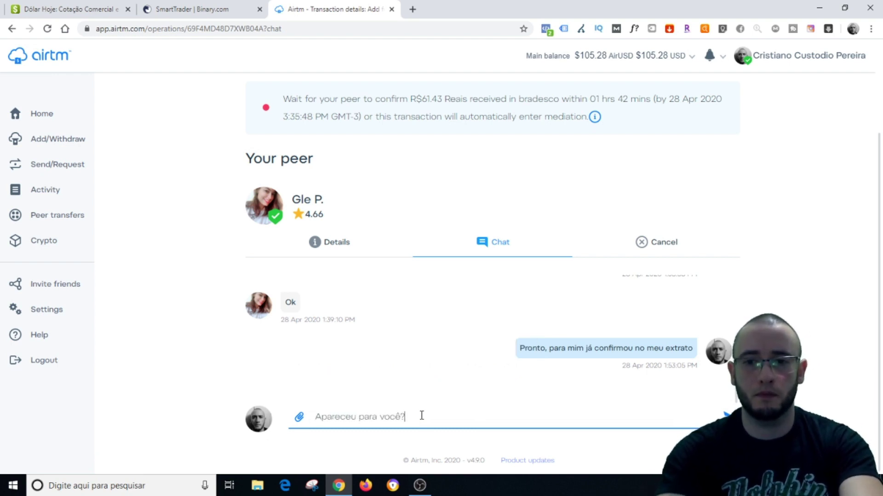
key("Return")
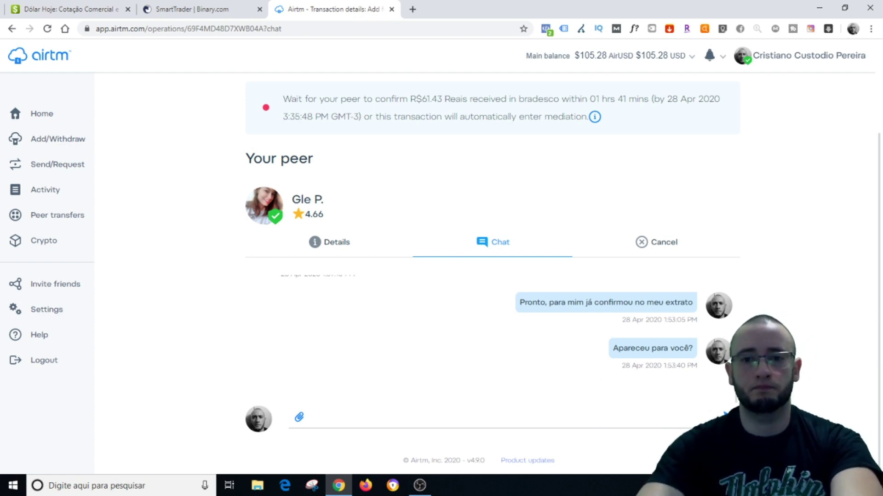
Scroll up and down through the transaction chat history looking for the peer's reply
scroll(491, 276, "up", 1)
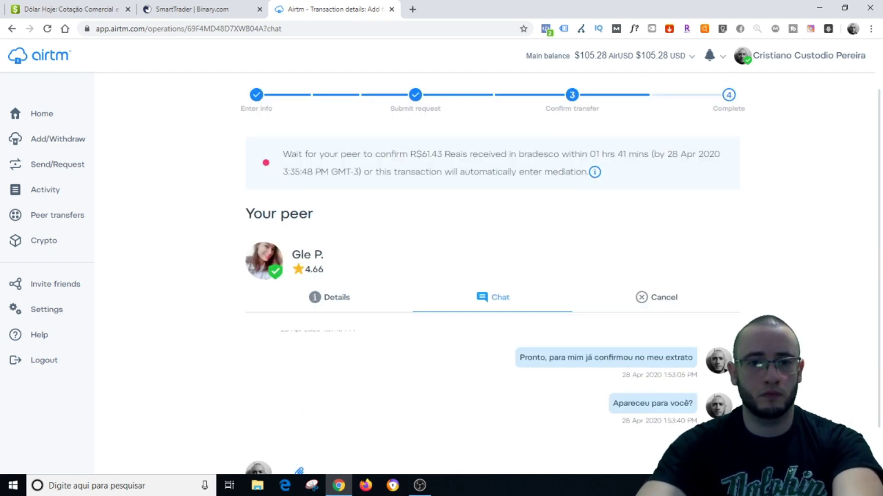
scroll(529, 345, "down", 1)
scroll(529, 345, "up", 5)
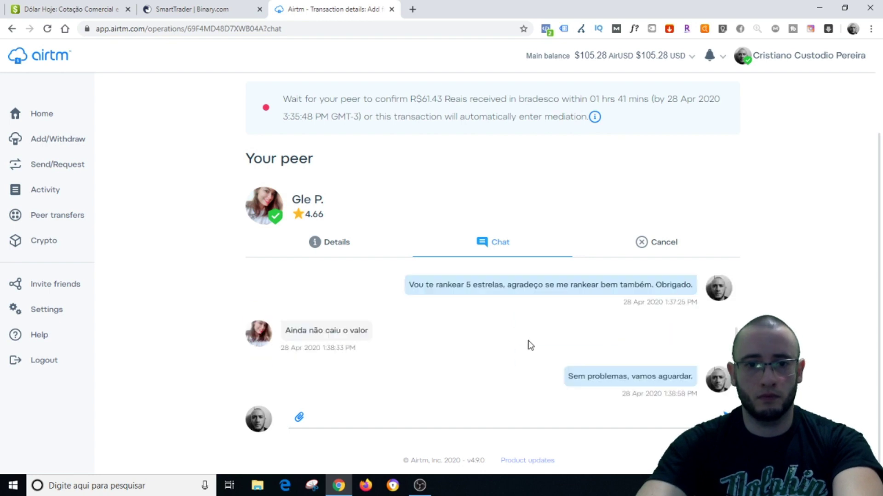
scroll(530, 343, "down", 5)
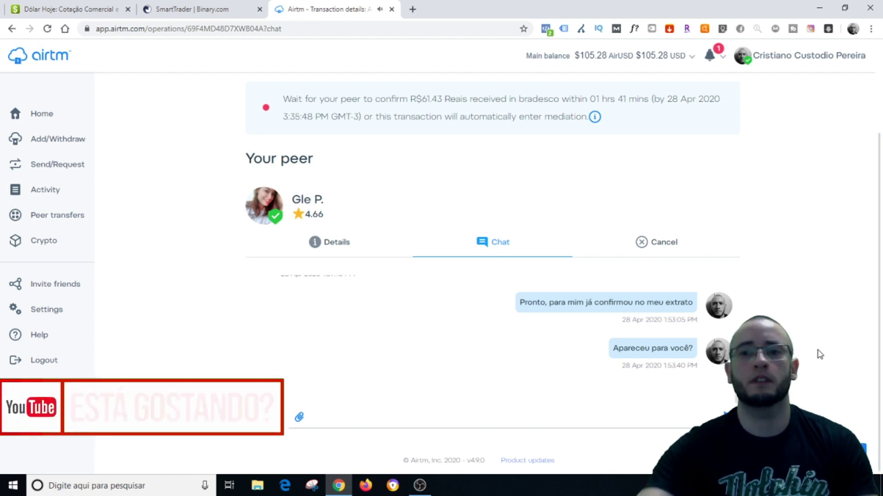
Open the notifications and select the peer's reply answering 'Não'
left_click(710, 56)
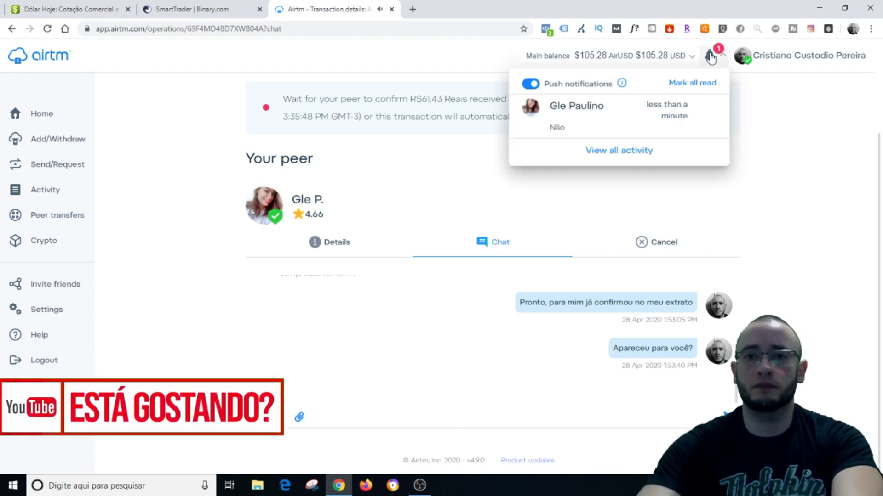
left_click(576, 129)
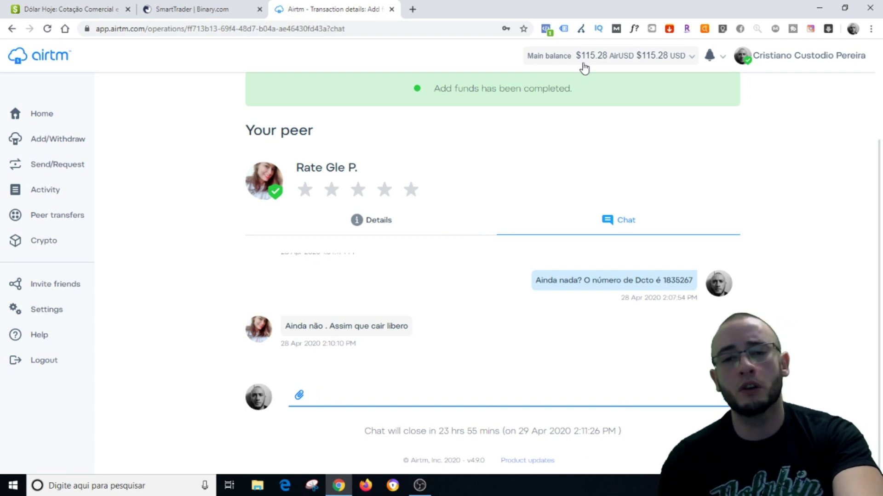
Give the peer five stars under Your peer on the completed add-funds transaction
left_click(410, 196)
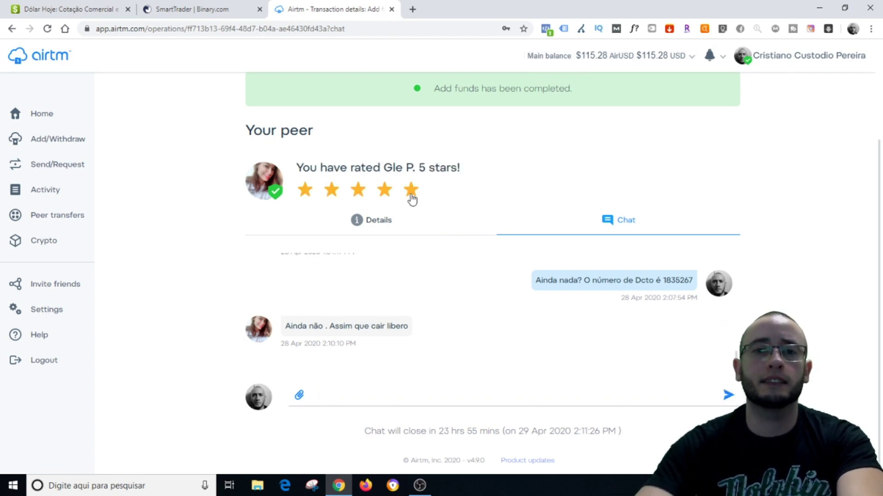
scroll(482, 271, "up", 1)
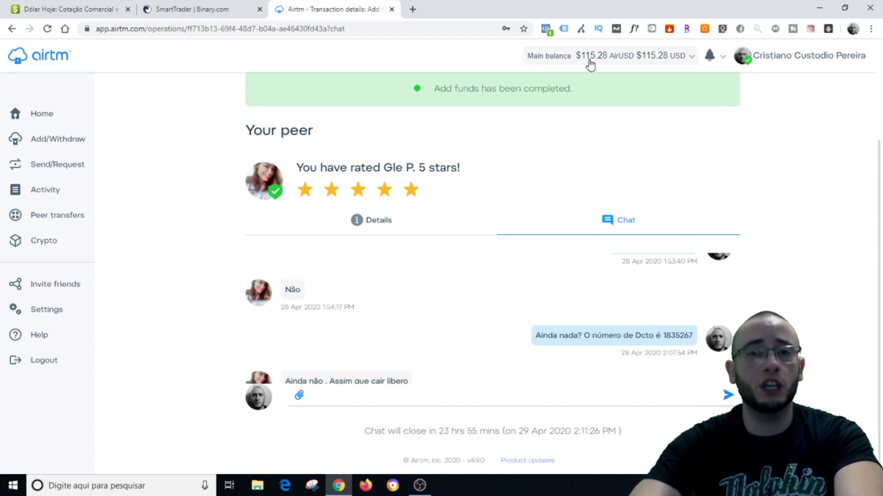
Return to Airtm Home showing the completed $10.00 AirUSD add and $115.28 balance
left_click(47, 115)
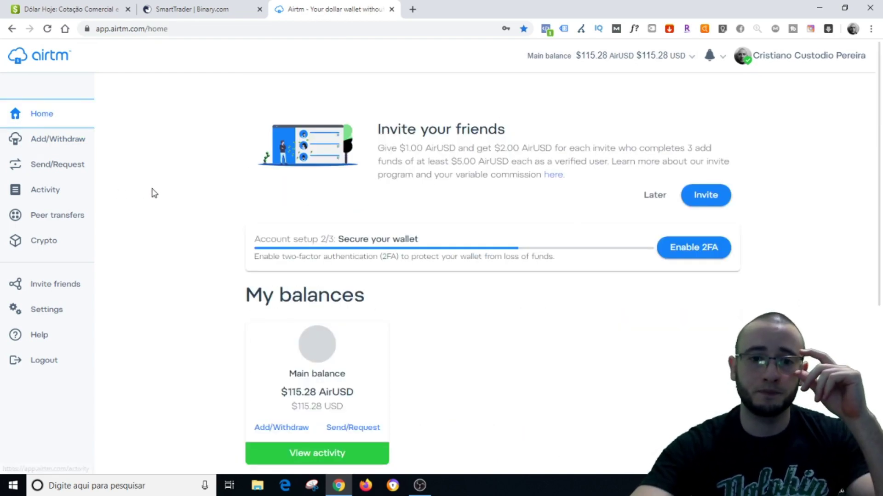
scroll(154, 193, "down", 3)
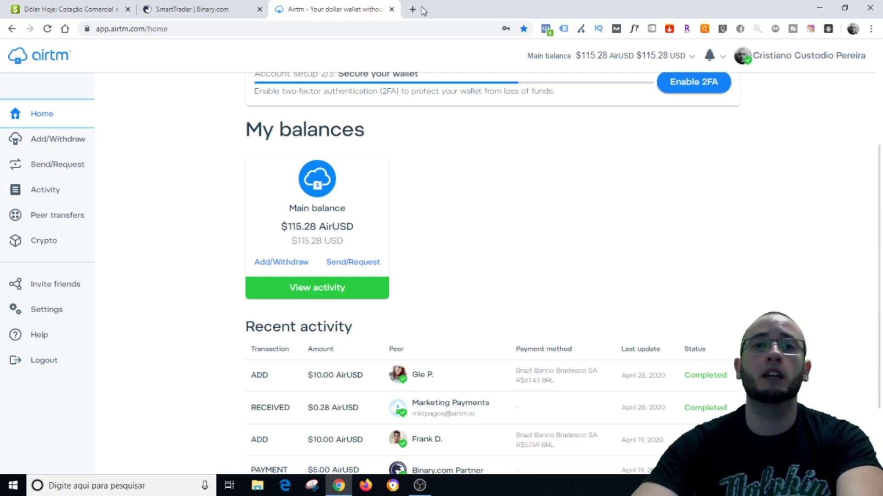
left_click(34, 6)
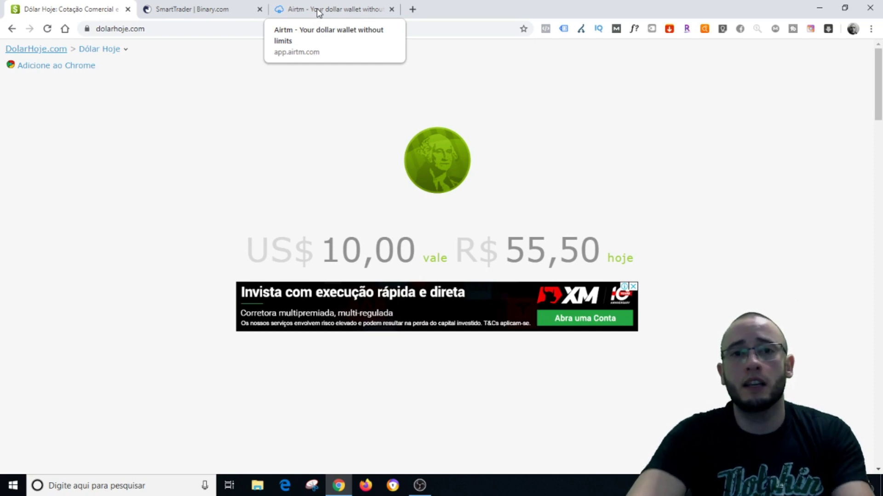
left_click(319, 13)
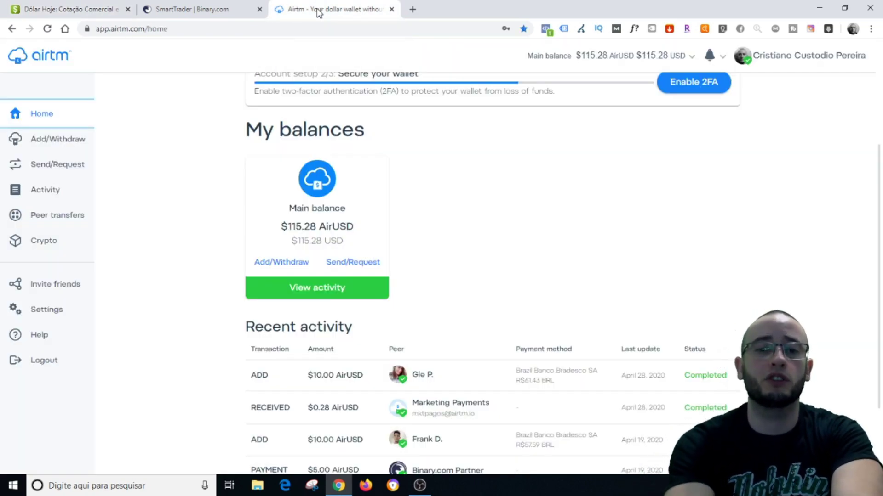
Go to the Binary.com cashier and open the Depositar USD page
left_click(199, 8)
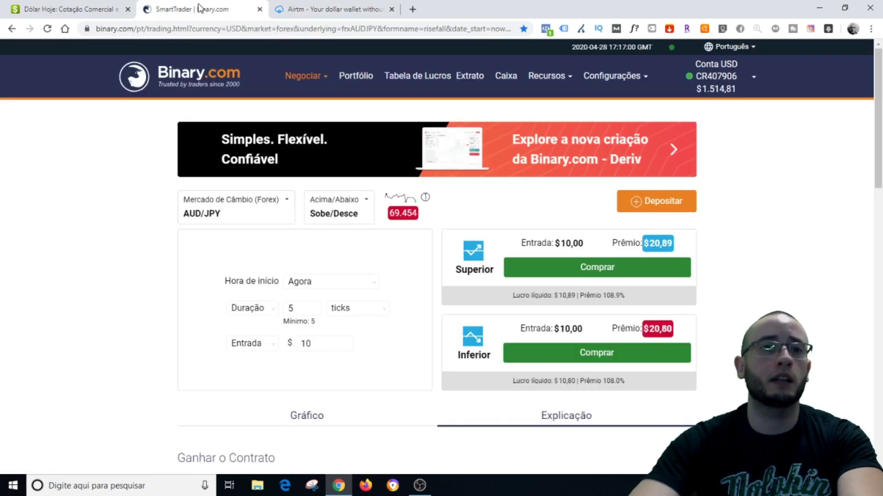
left_click(511, 86)
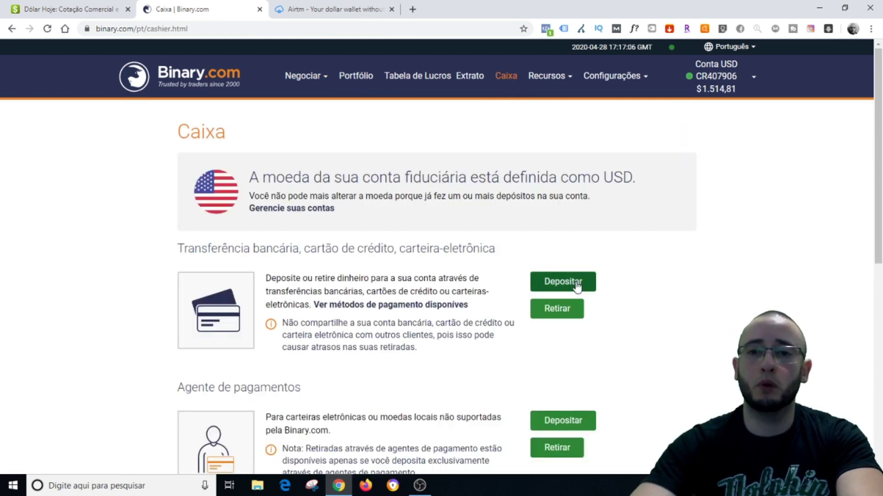
left_click(575, 284)
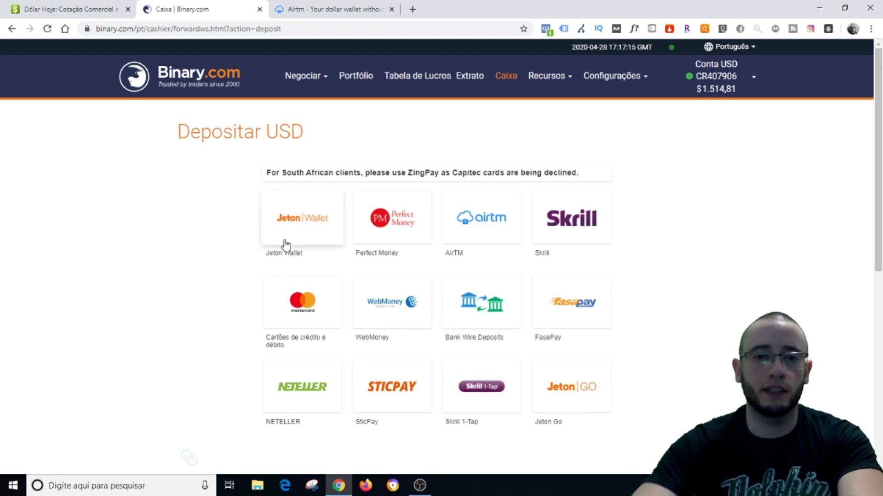
scroll(427, 241, "down", 4)
scroll(279, 226, "up", 2)
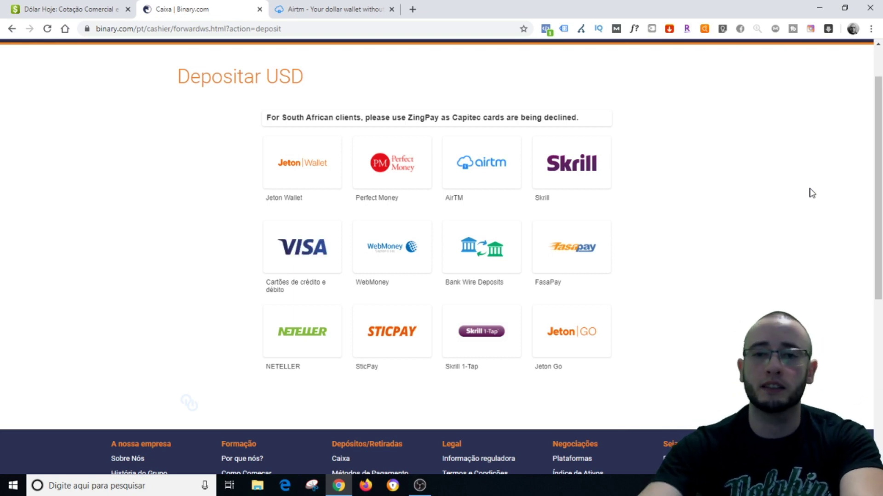
Choose AirTM as the deposit method and submit a 10 USD amount
left_click(491, 174)
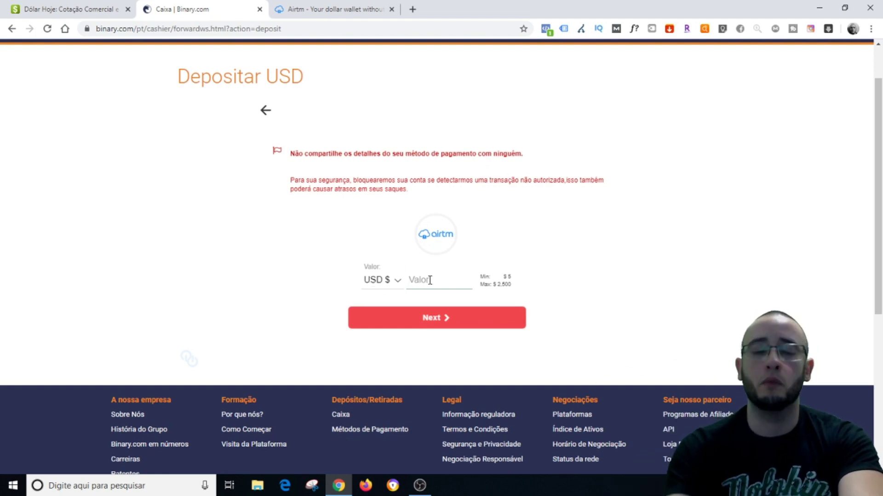
type("10")
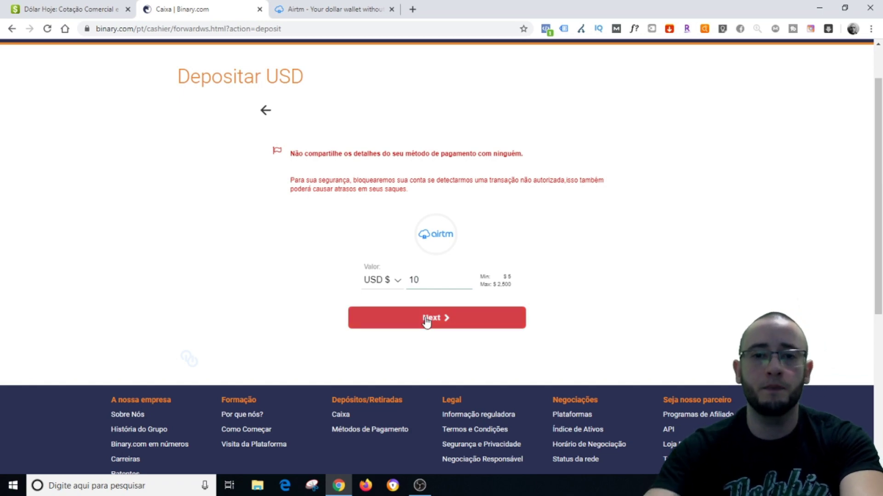
left_click(426, 319)
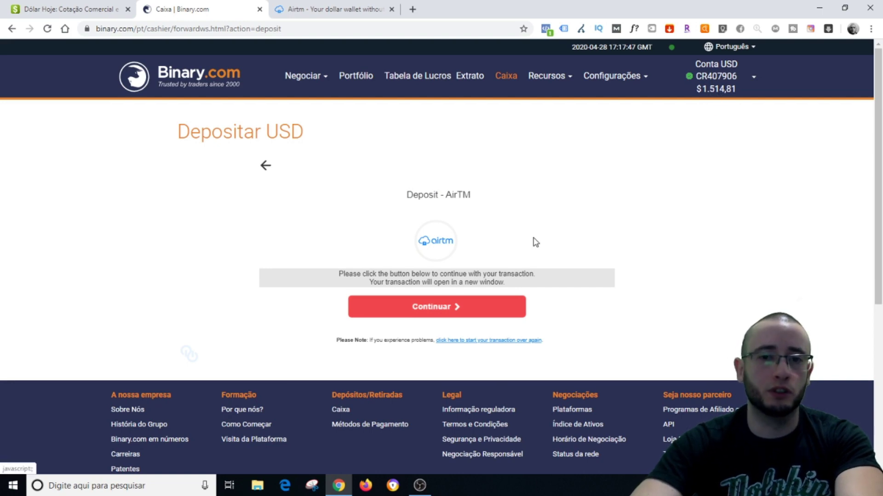
Continue to Airtm checkout and confirm the 10.00 AirUSD purchase for Binary.com
left_click(455, 309)
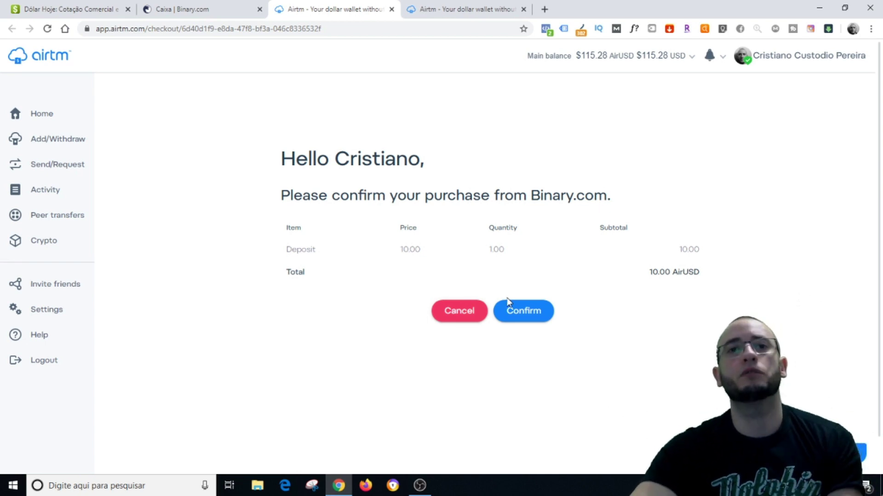
left_click(531, 324)
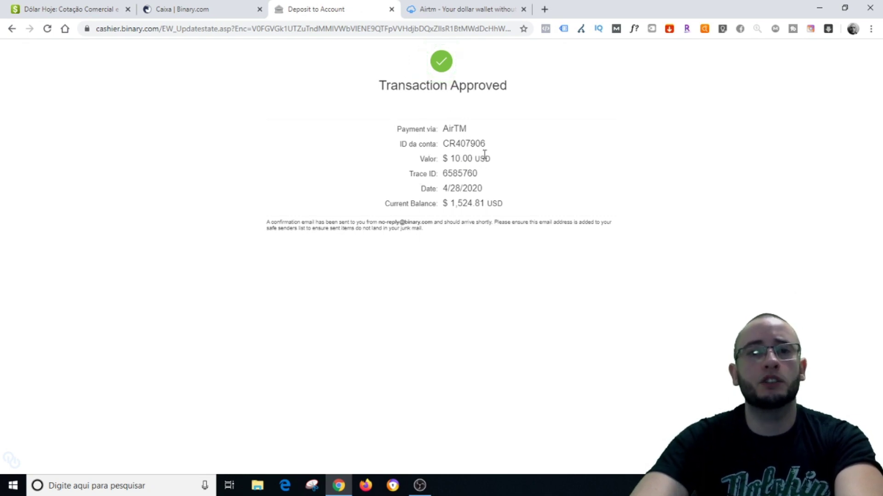
Check the receipt's account ID and $1,524.81 balance, close it, and return to SmartTrader
left_click_drag(444, 143, 489, 144)
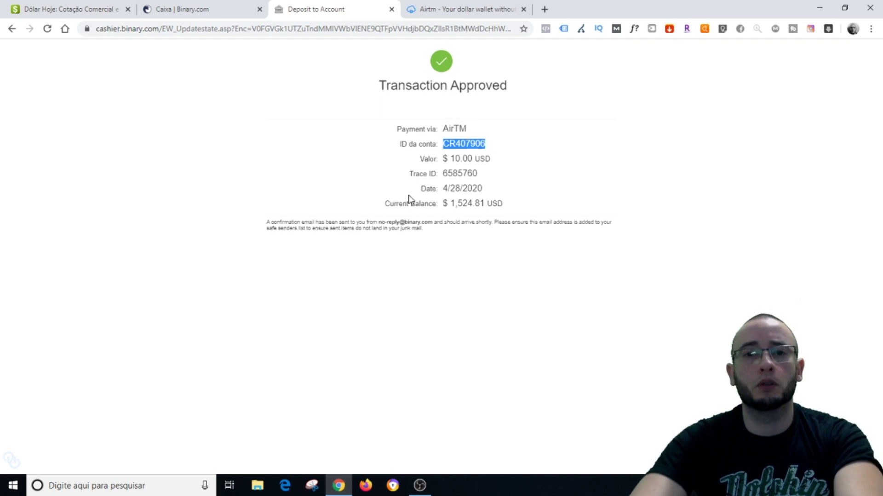
left_click_drag(385, 206, 518, 208)
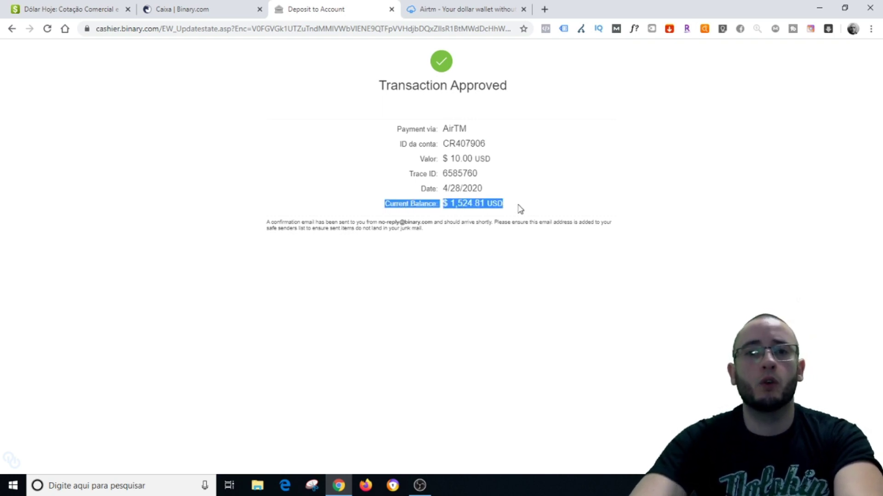
left_click(470, 214)
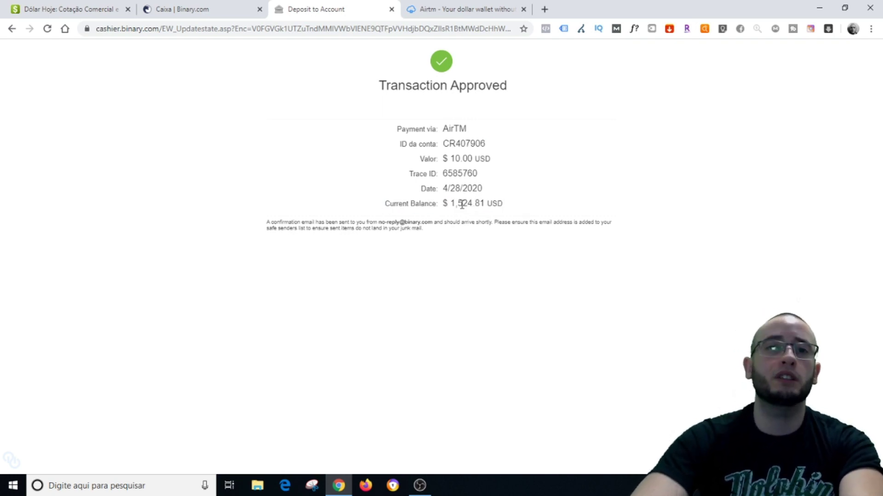
left_click(391, 9)
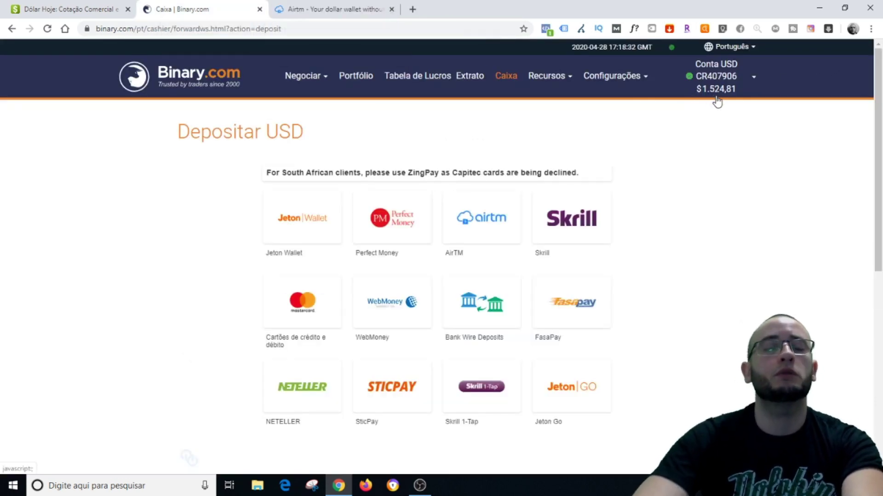
left_click(202, 88)
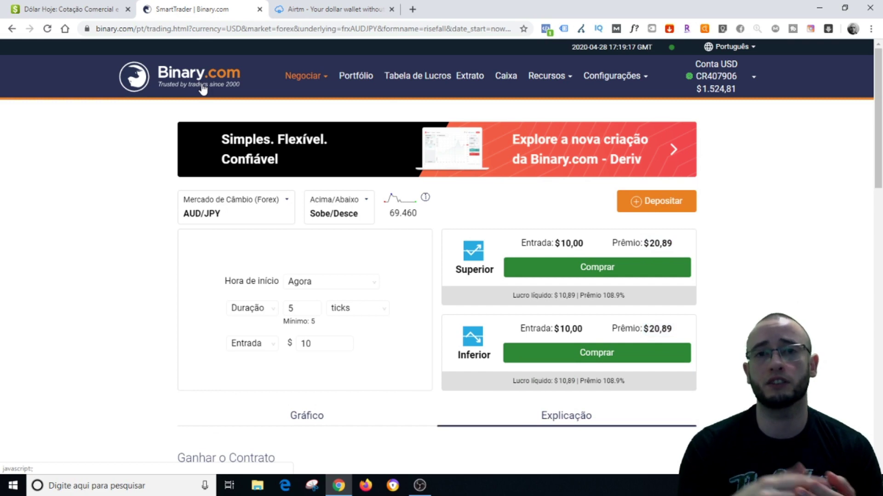
Enter 5 as the amount in the Cashier's USD withdrawal form, then go back to Airtm
left_click(509, 79)
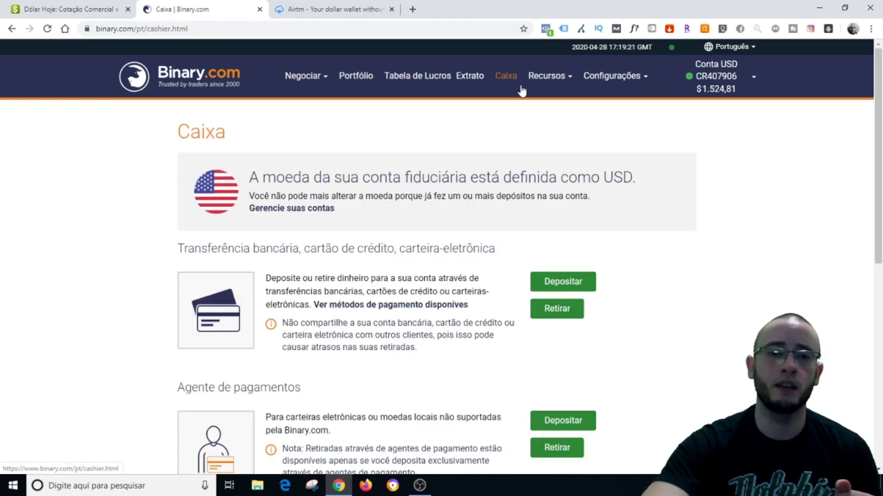
left_click(568, 311)
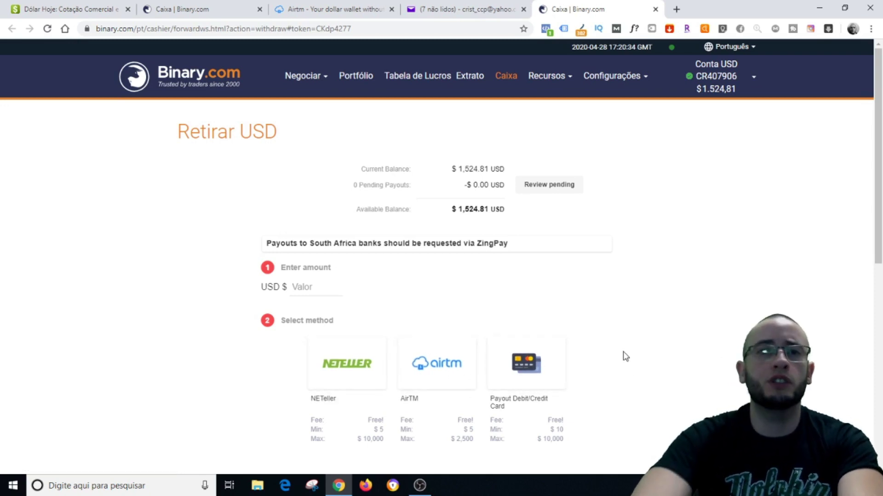
left_click(313, 282)
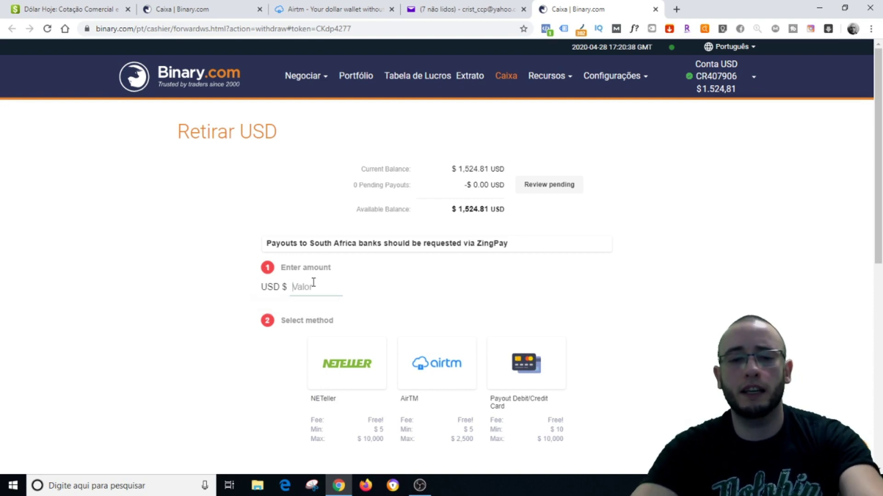
type("5")
scroll(205, 273, "down", 3)
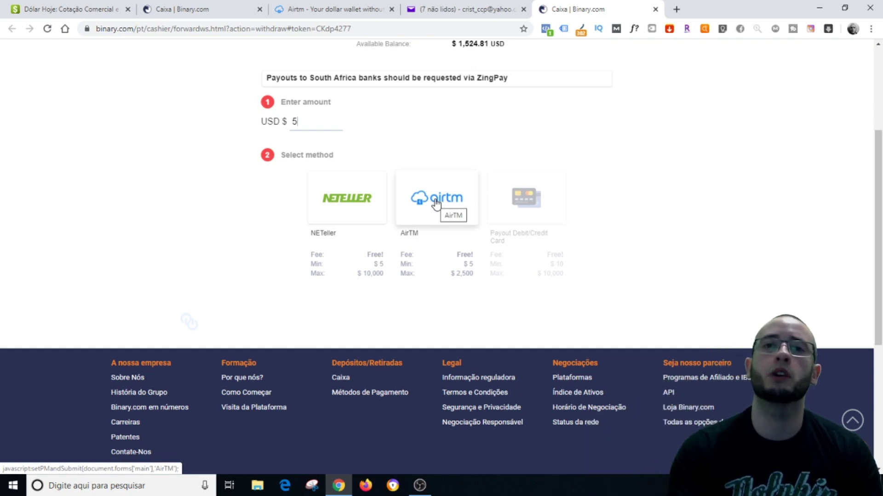
left_click(346, 8)
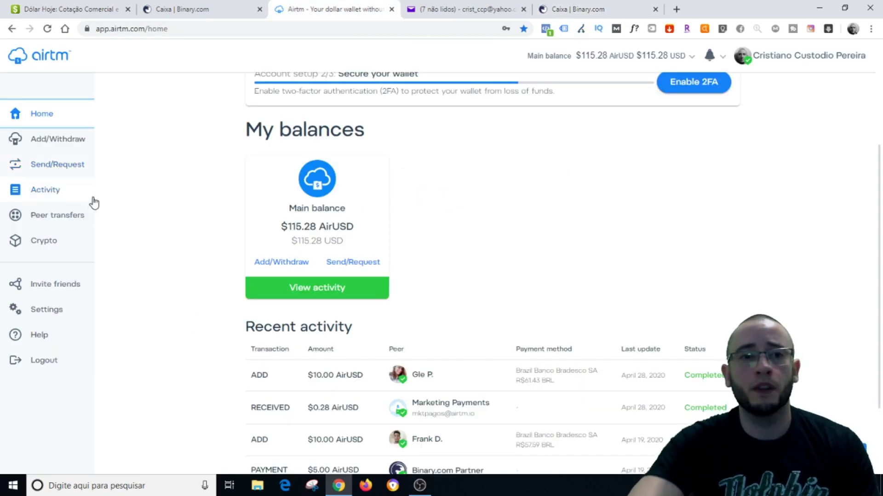
Start a Bradesco withdrawal and change Funds to send from 100 to 10 AirUSD (R$49.42)
scroll(94, 187, "up", 3)
left_click(63, 146)
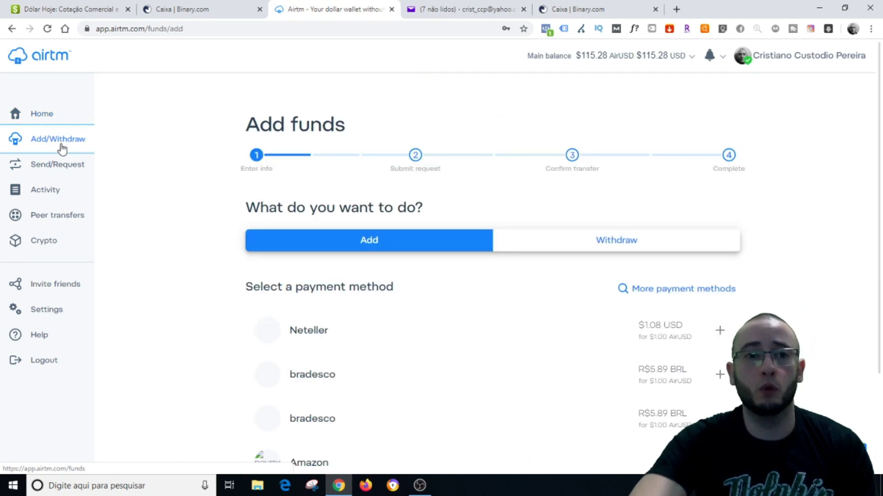
left_click(616, 244)
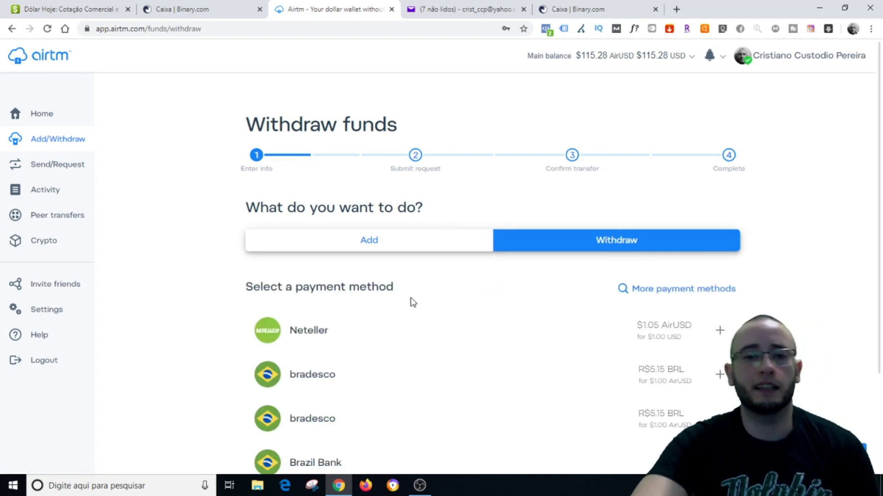
left_click(332, 384)
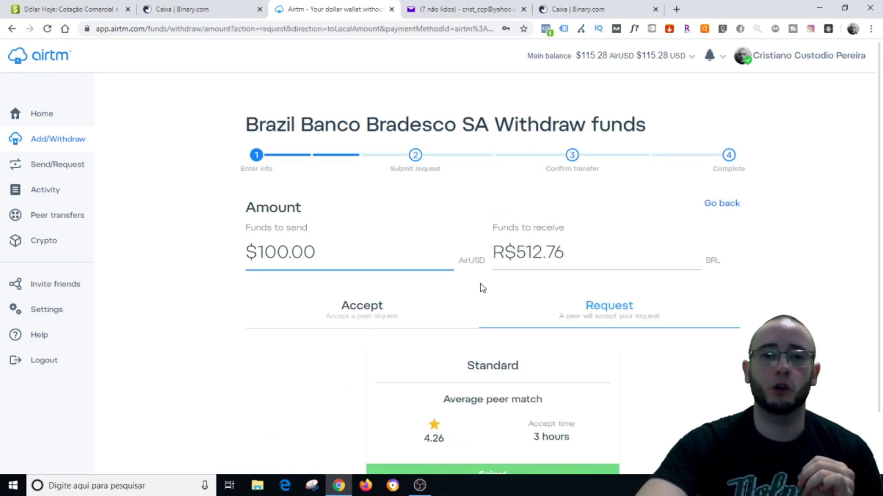
triple_click(274, 253)
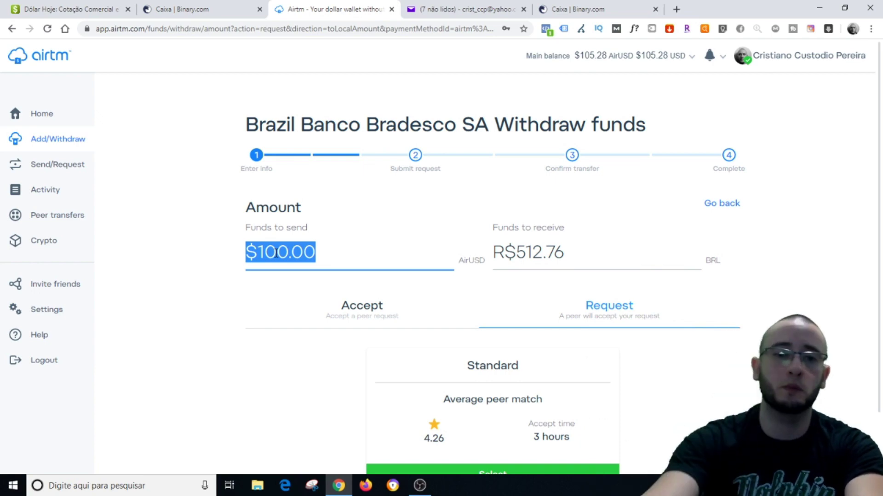
type("10")
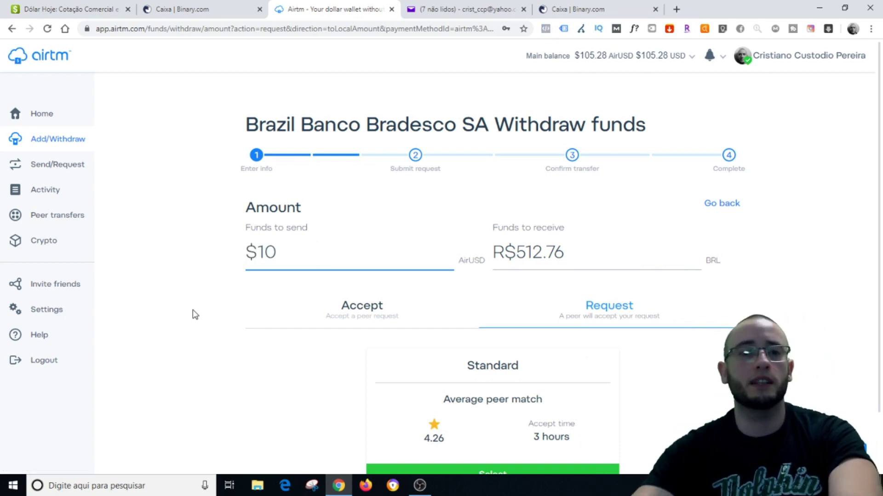
left_click(192, 316)
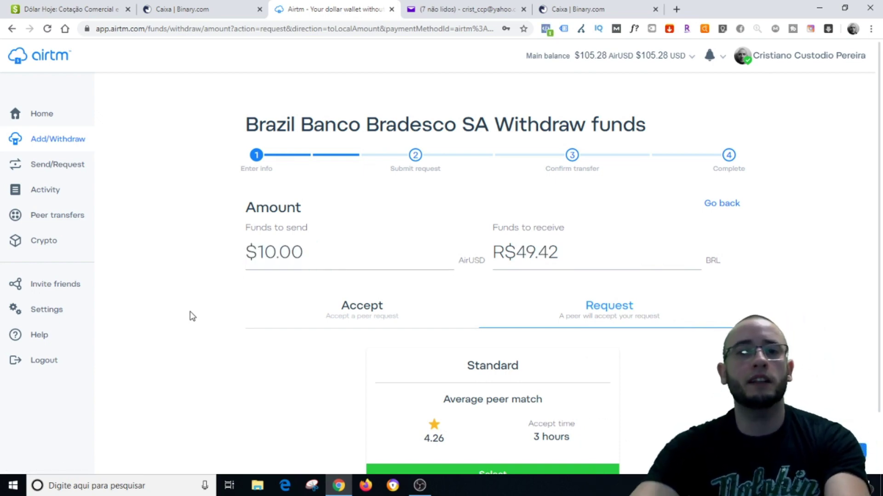